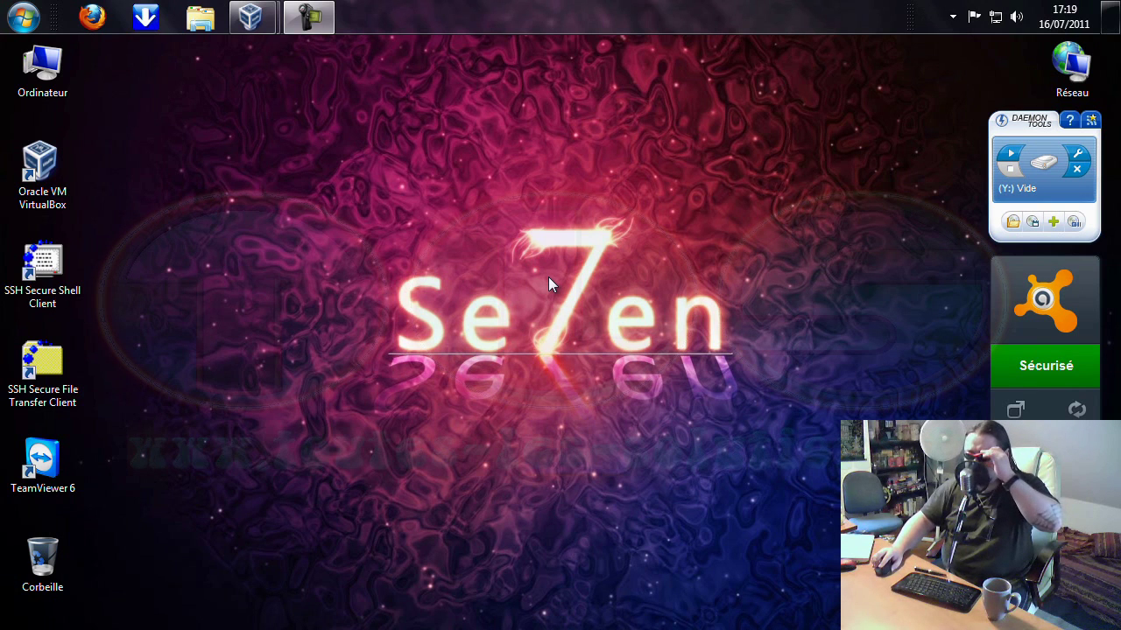
- Switch to the Windows 7 64 Bits virtual machine and launch the StrokeIt 0.9.7 Home English installer from its desktop
mouse_move(254, 21)
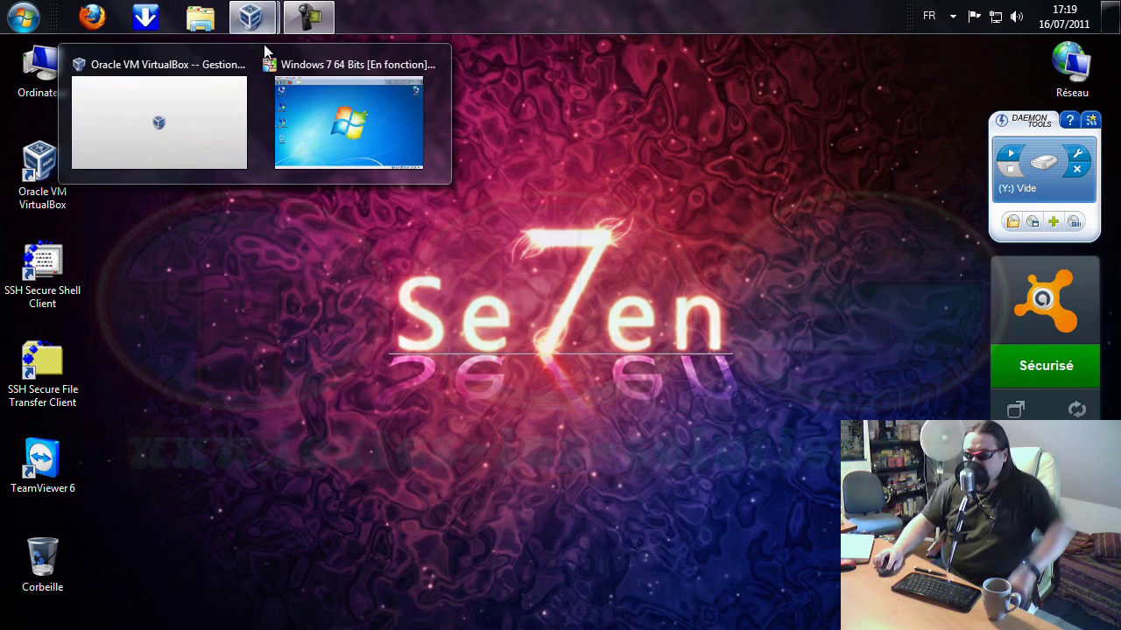
left_click(336, 124)
left_click(141, 70)
left_click(175, 88)
left_click_drag(987, 68, 1073, 70)
left_click(46, 172)
double_click(46, 173)
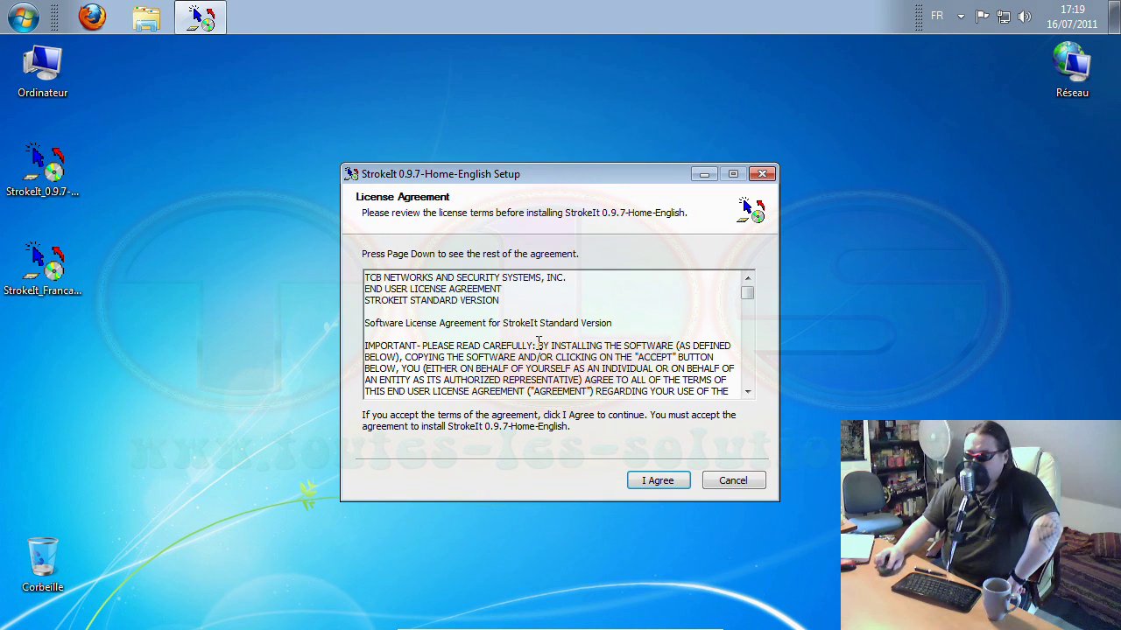
- Accept the StrokeIt license agreement and declare the installation as personal use on a home computer
left_click(657, 482)
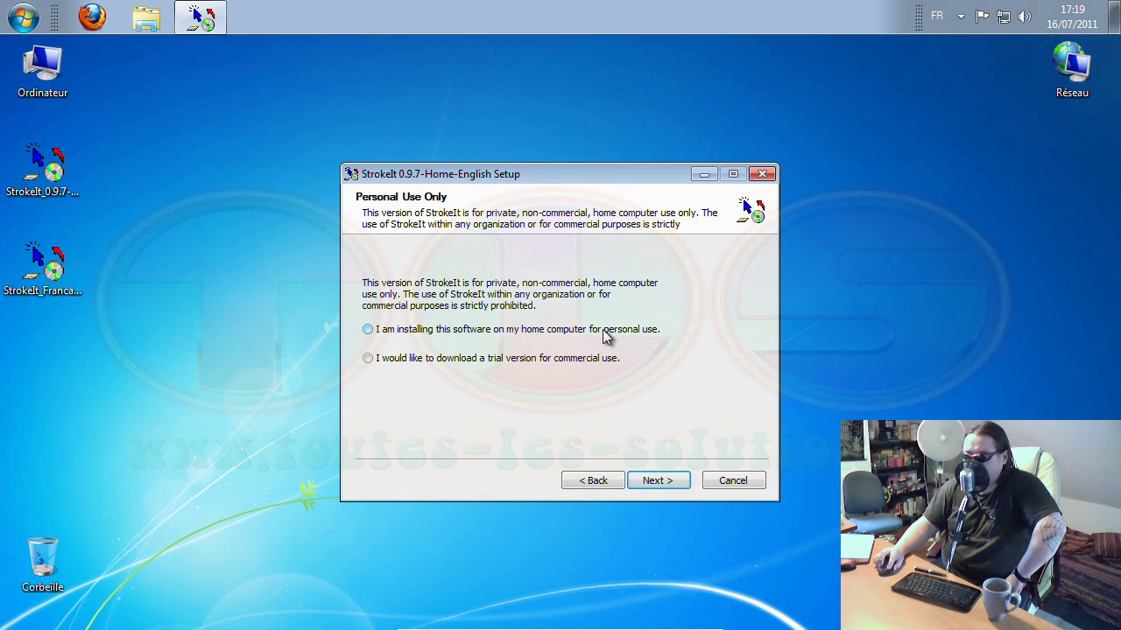
left_click(379, 331)
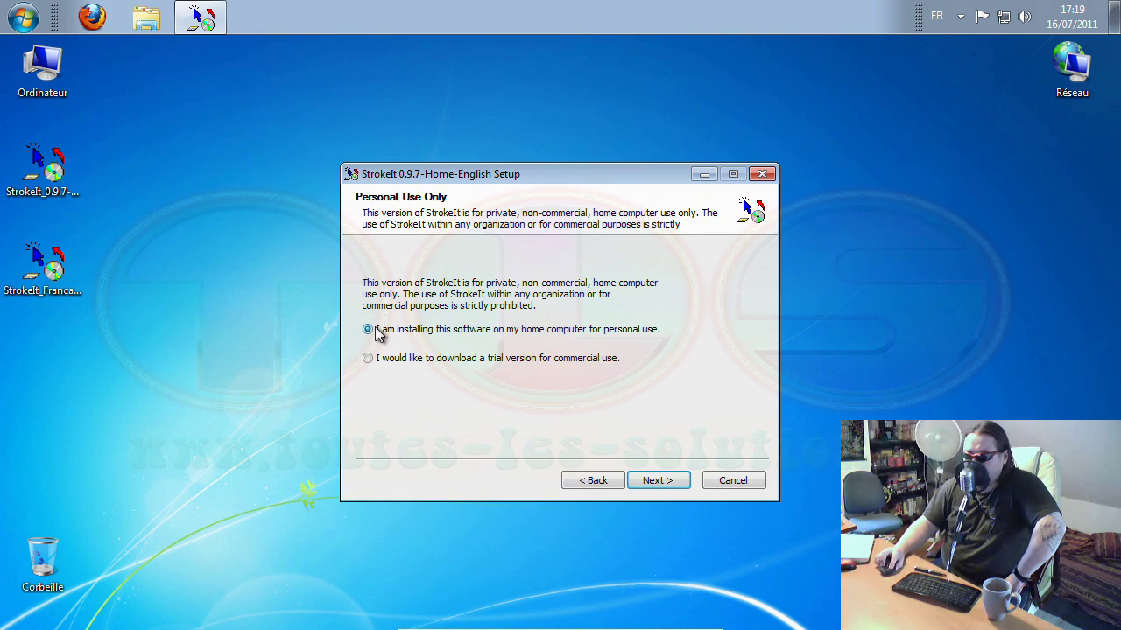
left_click(656, 479)
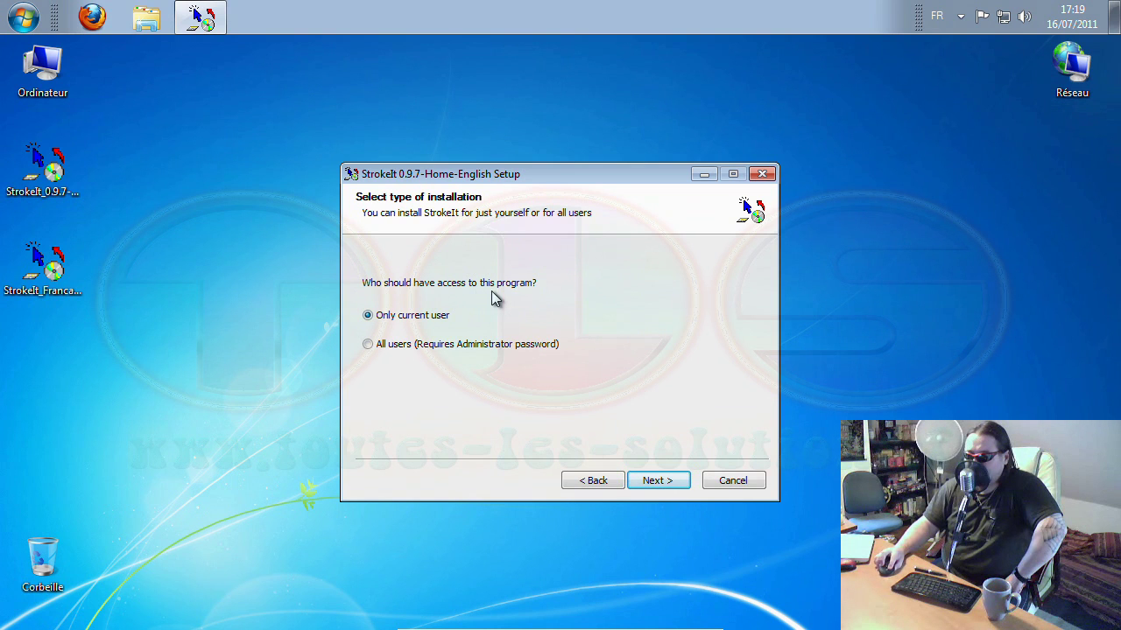
- Install StrokeIt for all users, authorizing the system changes, and finish the setup with StrokeIt set to run immediately
left_click(372, 347)
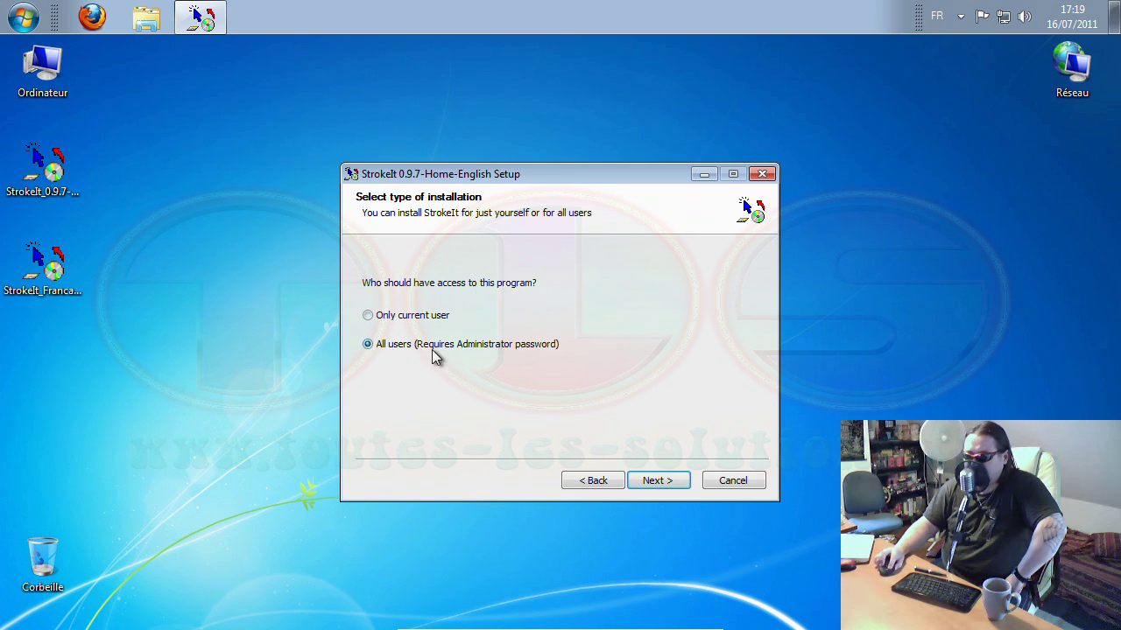
left_click(658, 483)
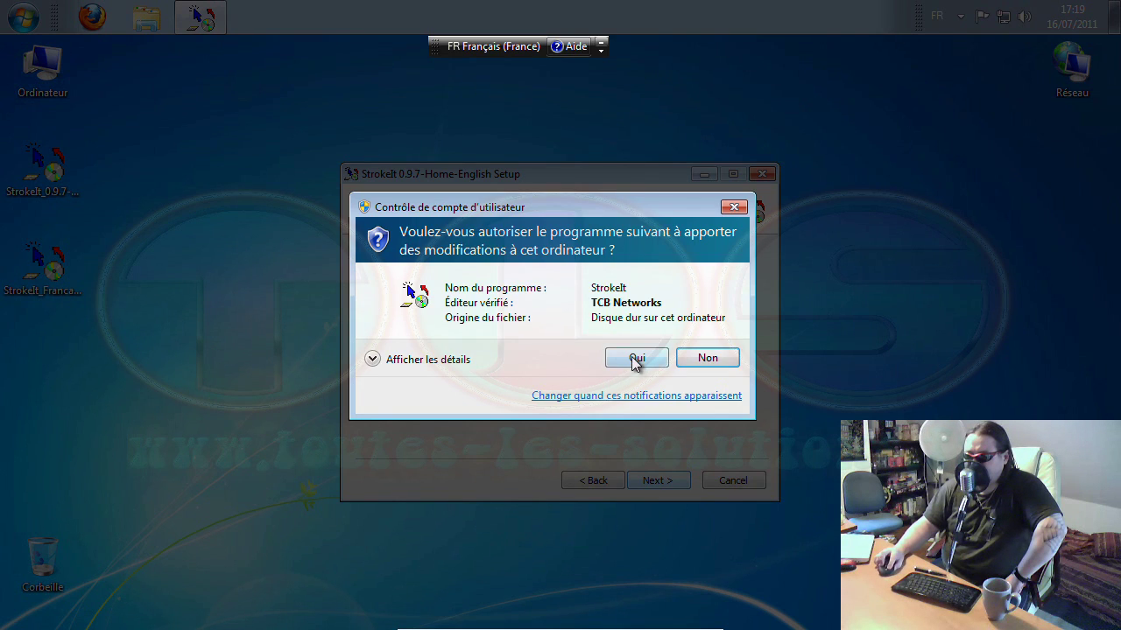
left_click(635, 360)
left_click(658, 481)
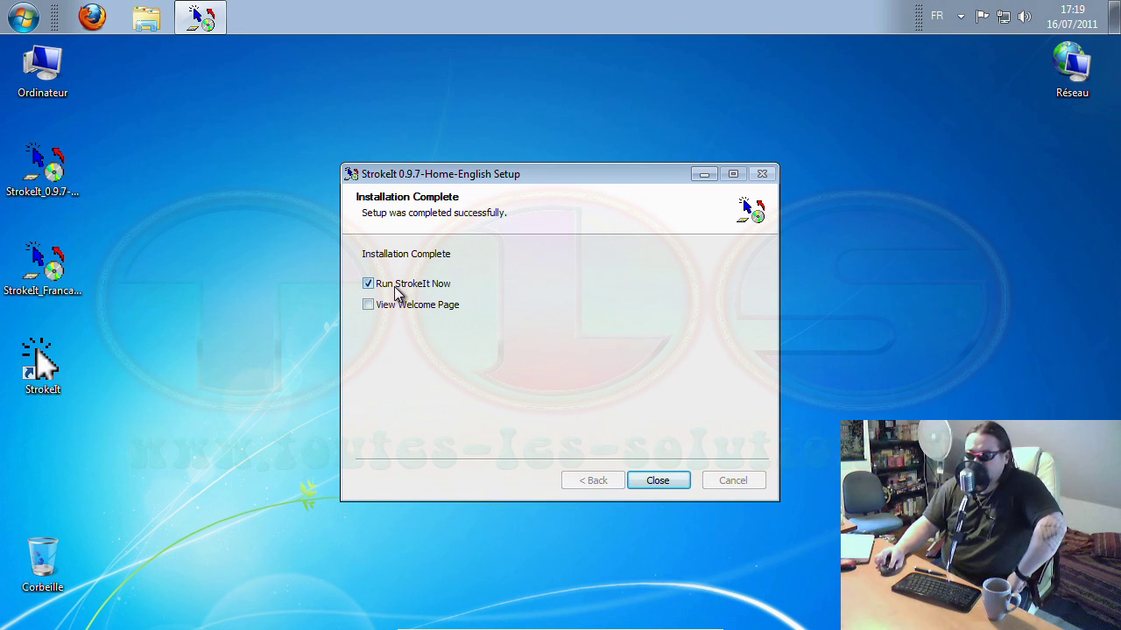
left_click(657, 480)
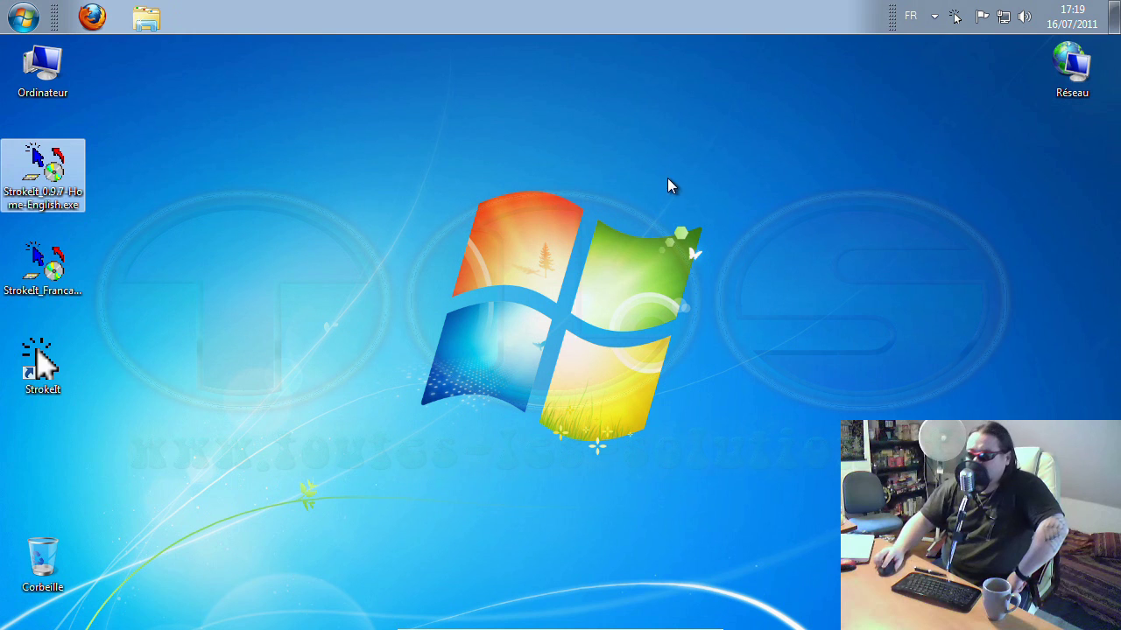
- Open the StrokeIt command editor and shut StrokeIt down completely
left_click(956, 18)
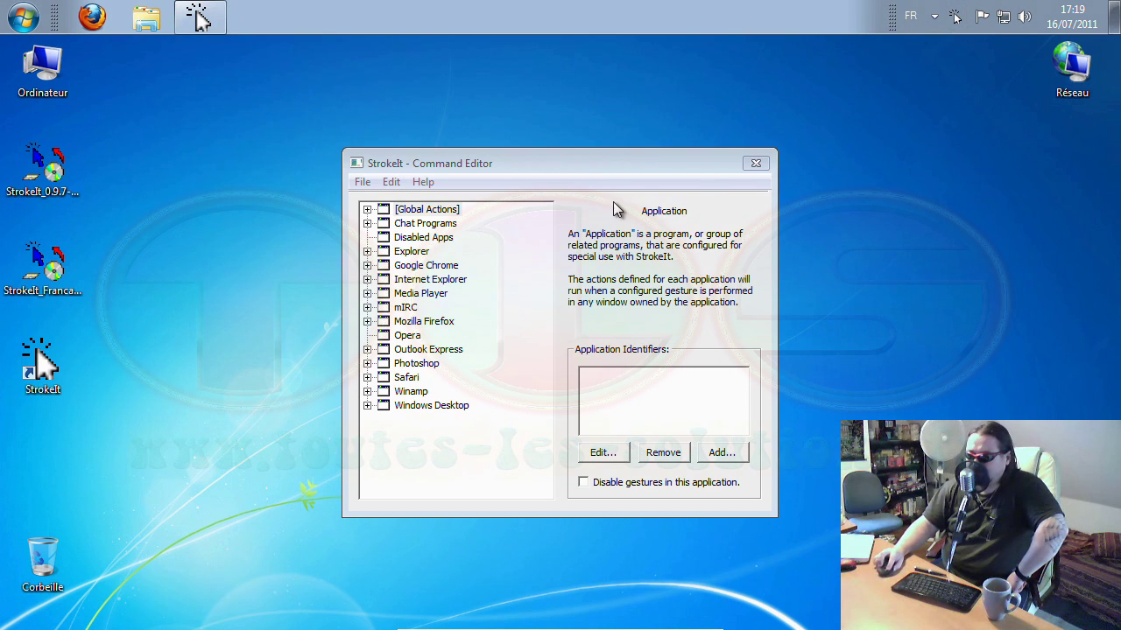
left_click_drag(583, 165, 527, 129)
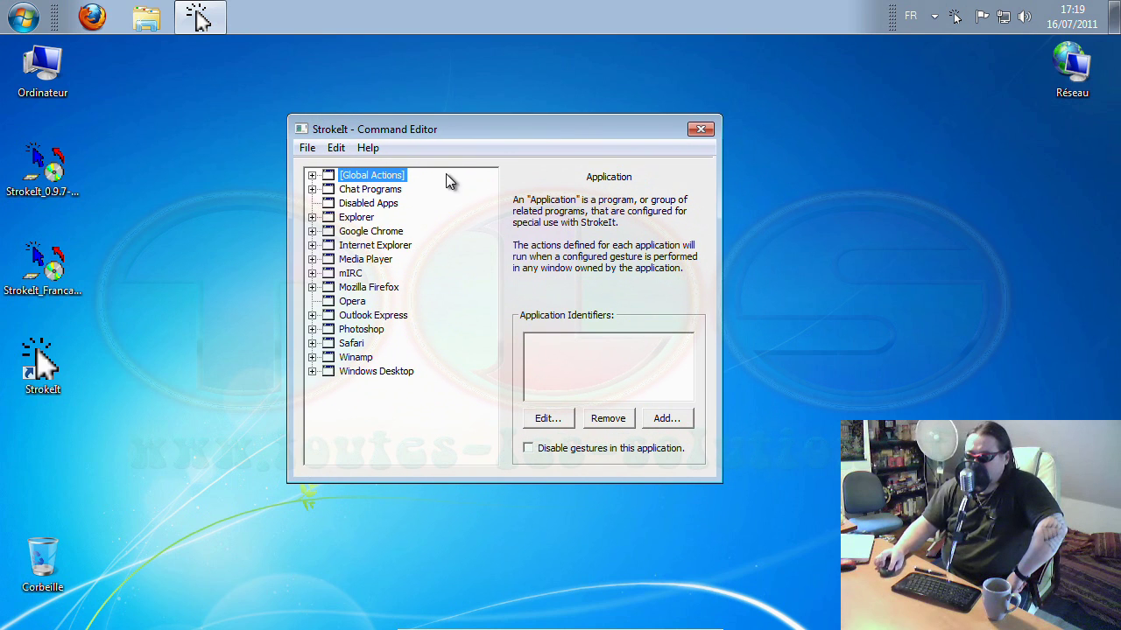
left_click(308, 148)
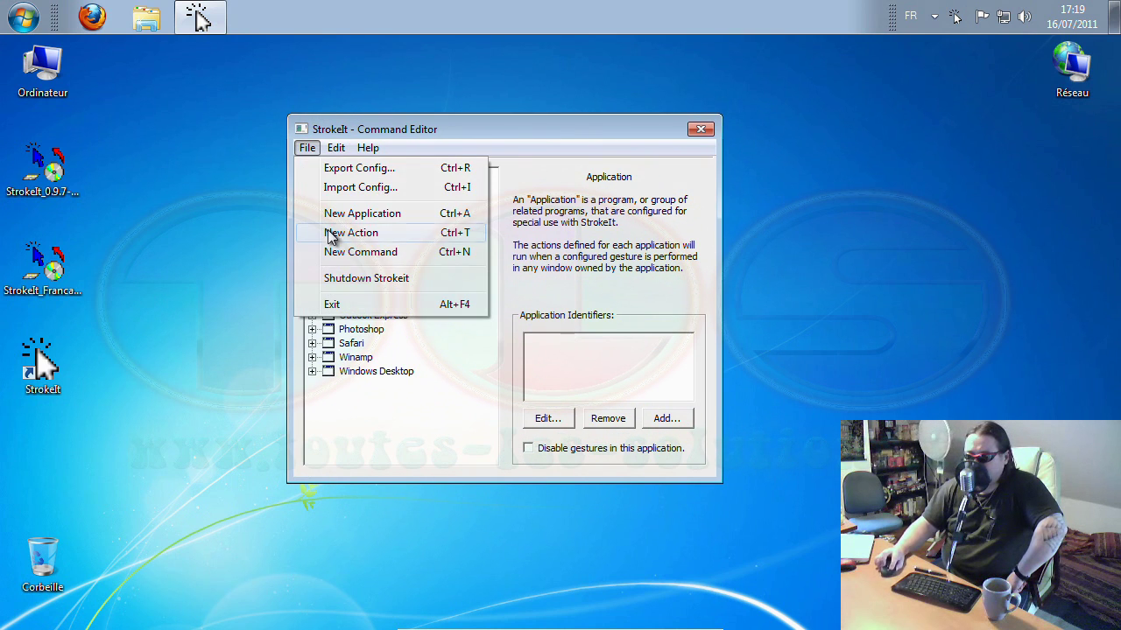
left_click(371, 277)
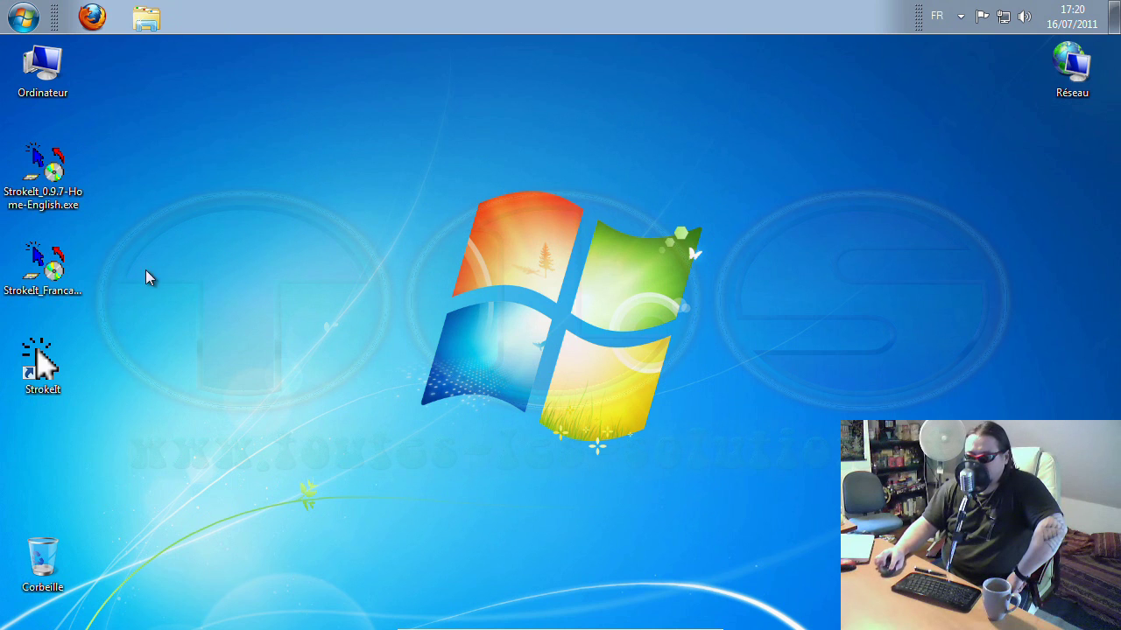
- Install the StrokeIt French language pack for all users in the proposed StrokeIt folder, authorizing the system changes
double_click(42, 263)
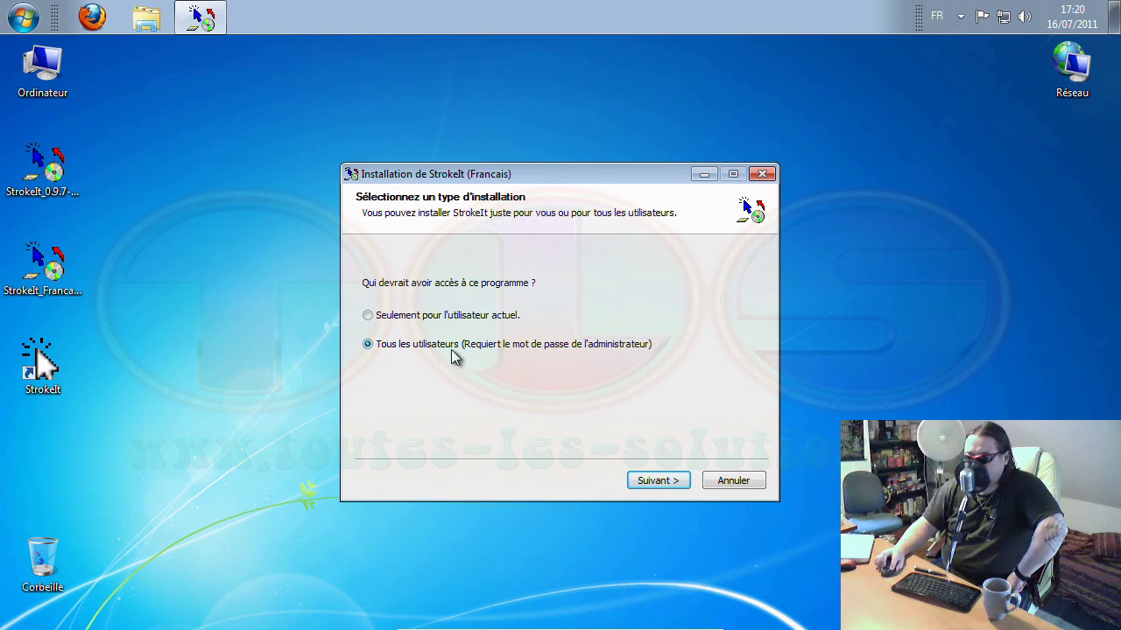
left_click(655, 478)
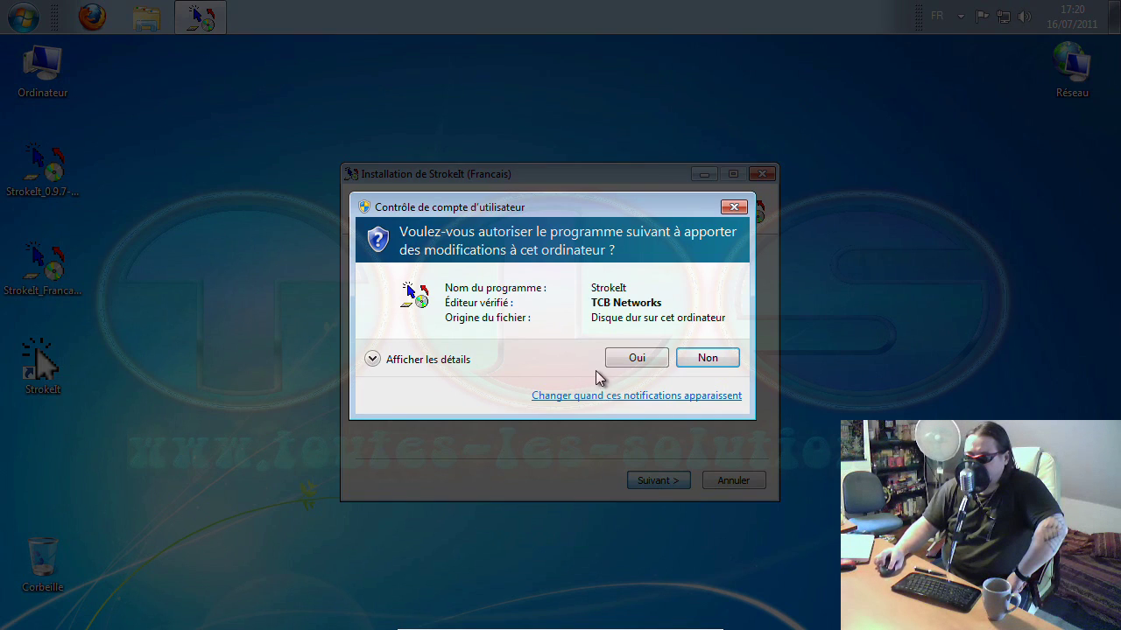
left_click(621, 360)
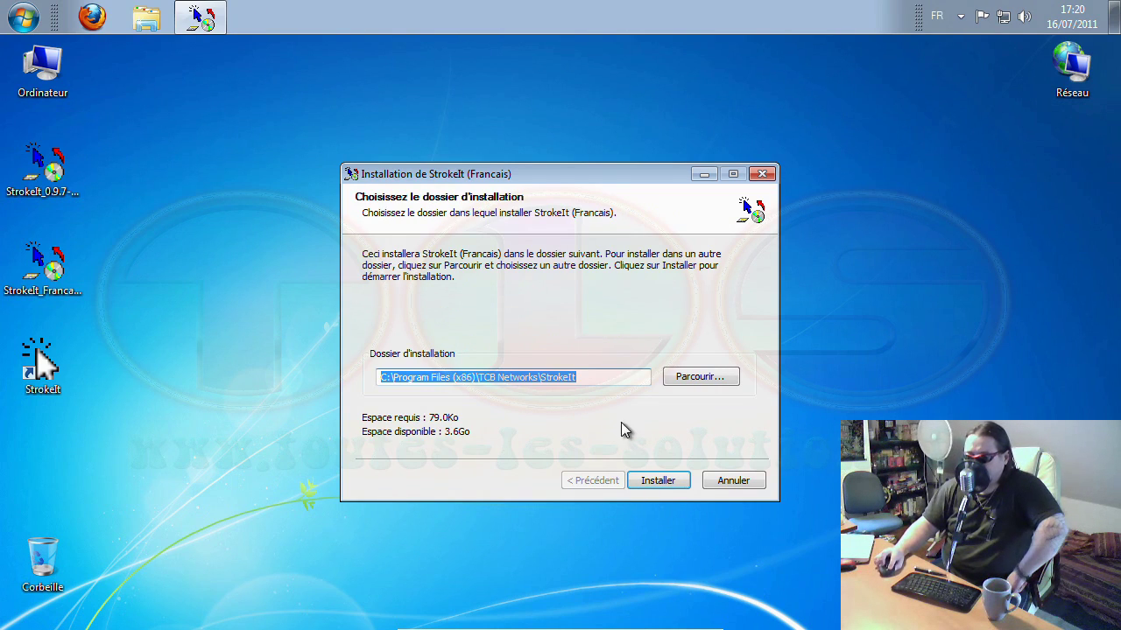
left_click(657, 480)
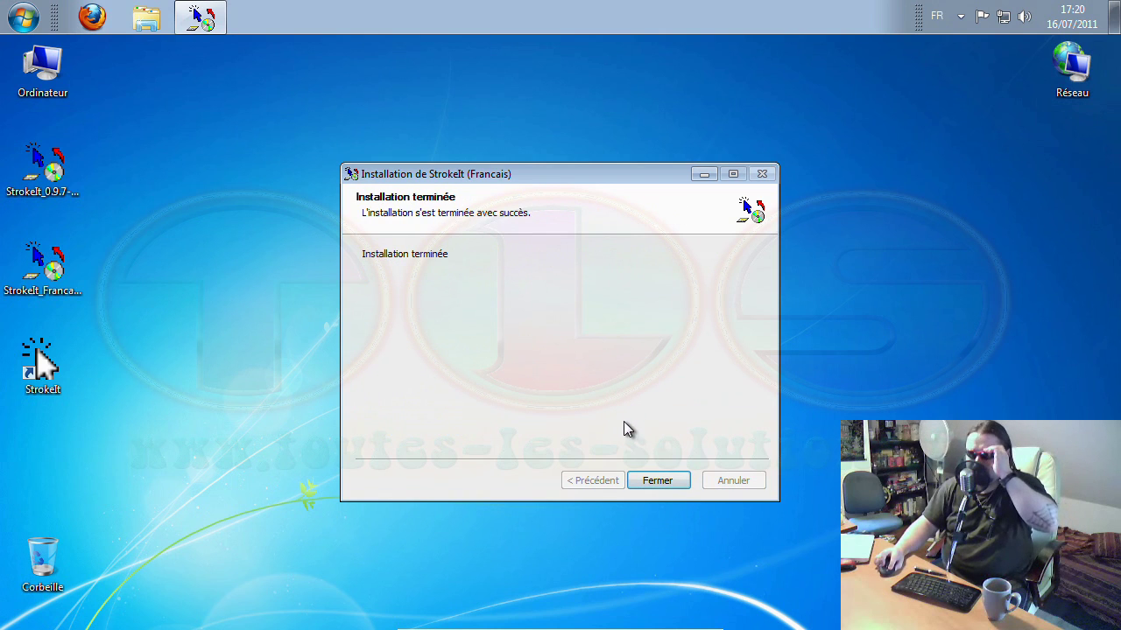
left_click(659, 479)
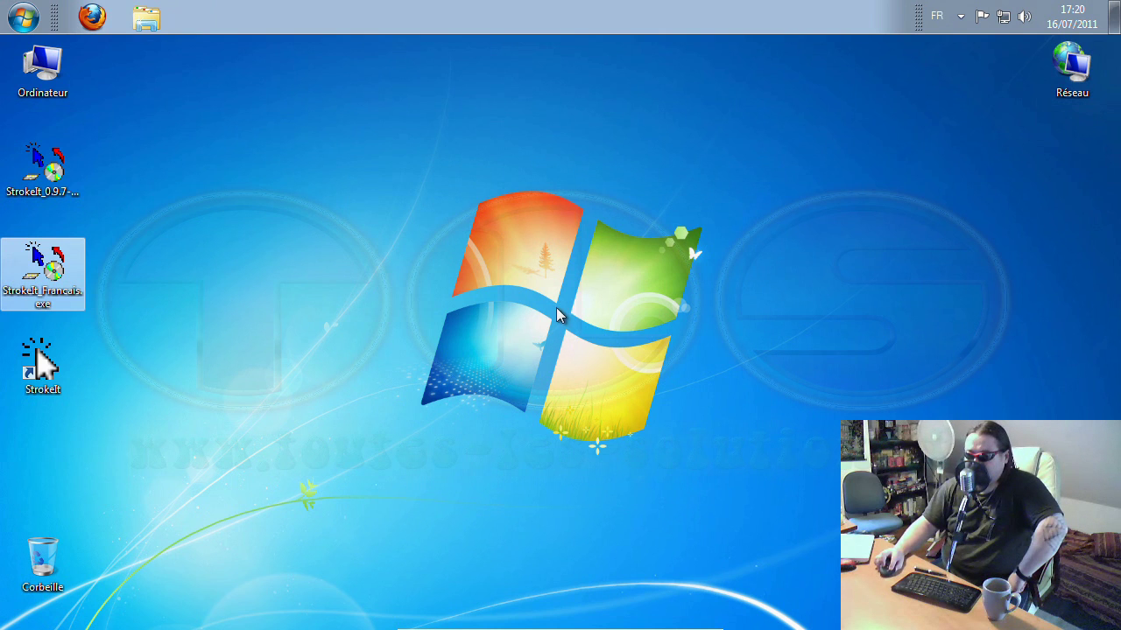
- Restart StrokeIt from its desktop shortcut and open its command editor from the notification area
left_click(299, 353)
left_click(42, 366)
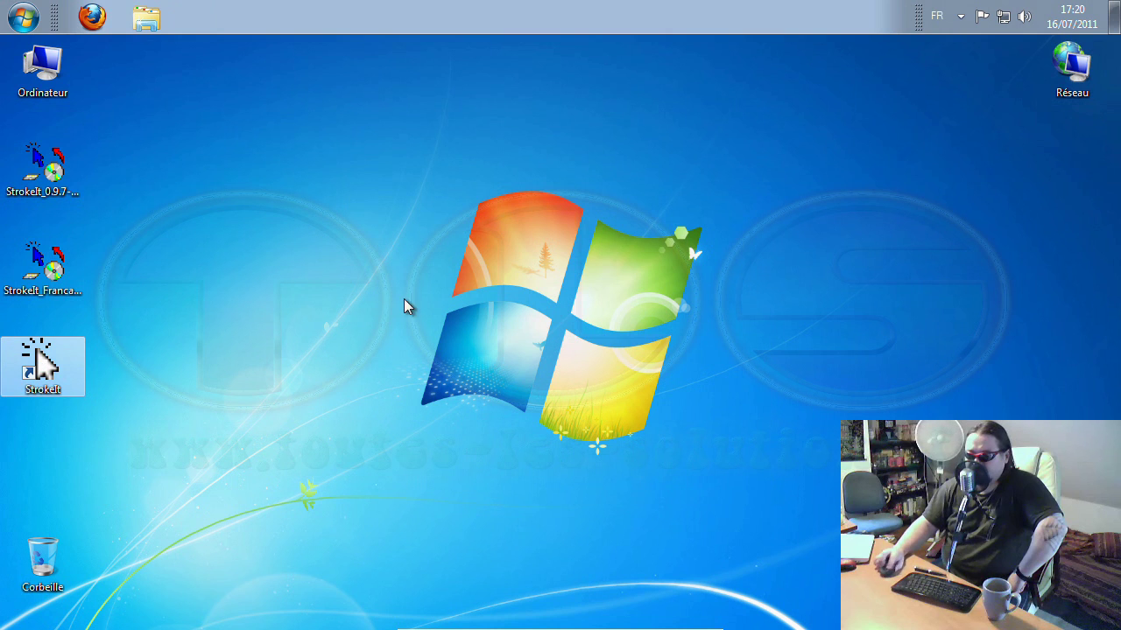
left_click(960, 15)
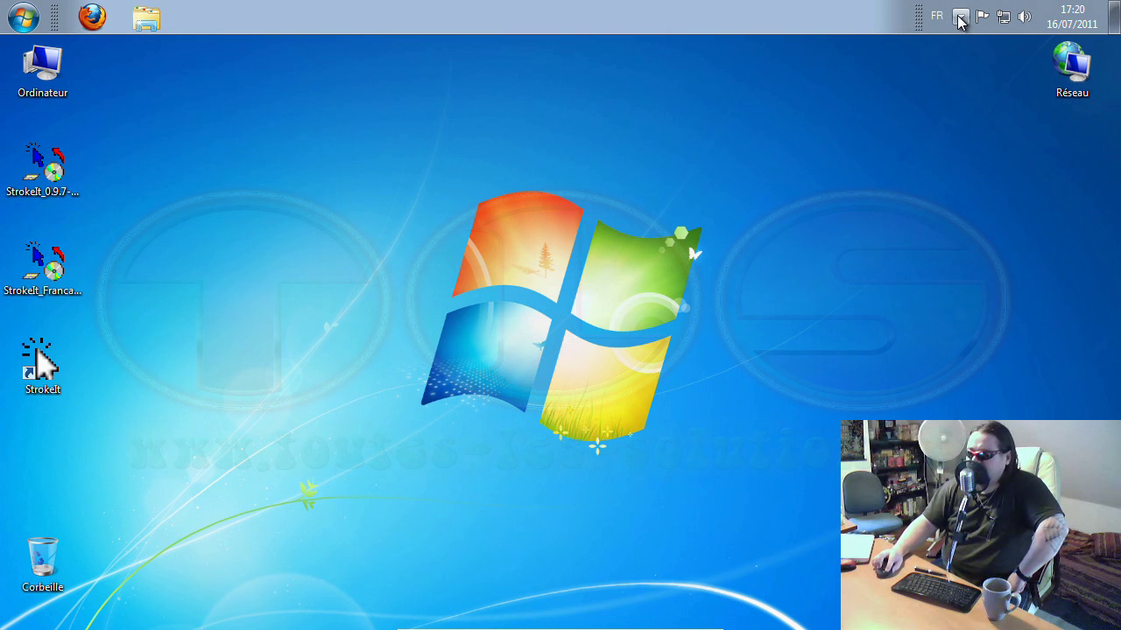
double_click(929, 86)
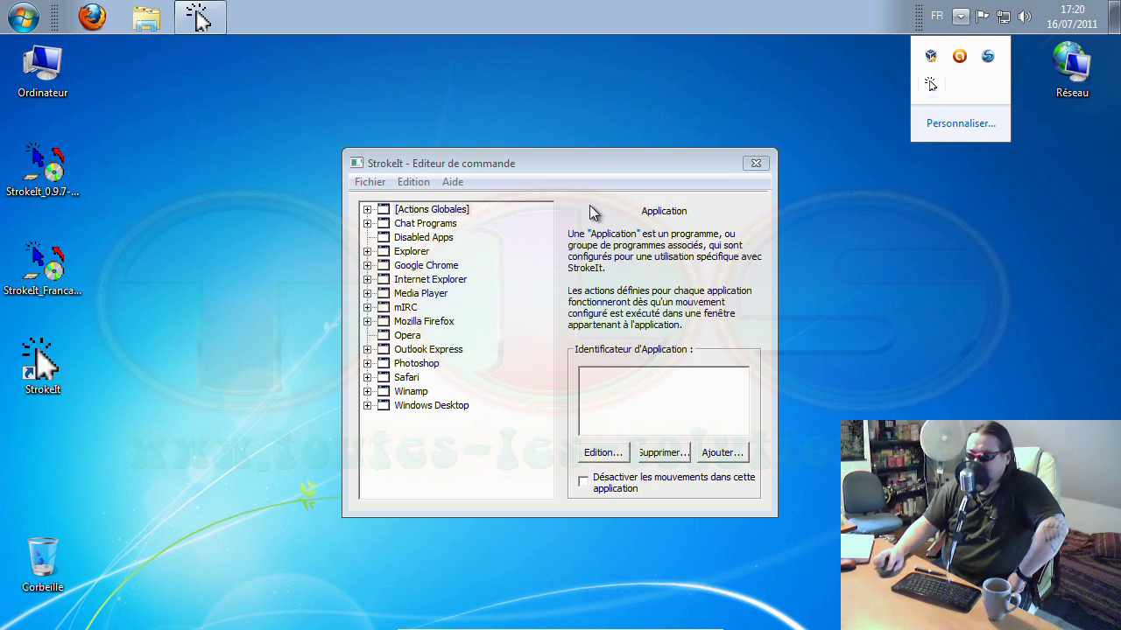
- Open the StrokeIt preferences and check the default language among the file settings
left_click(420, 185)
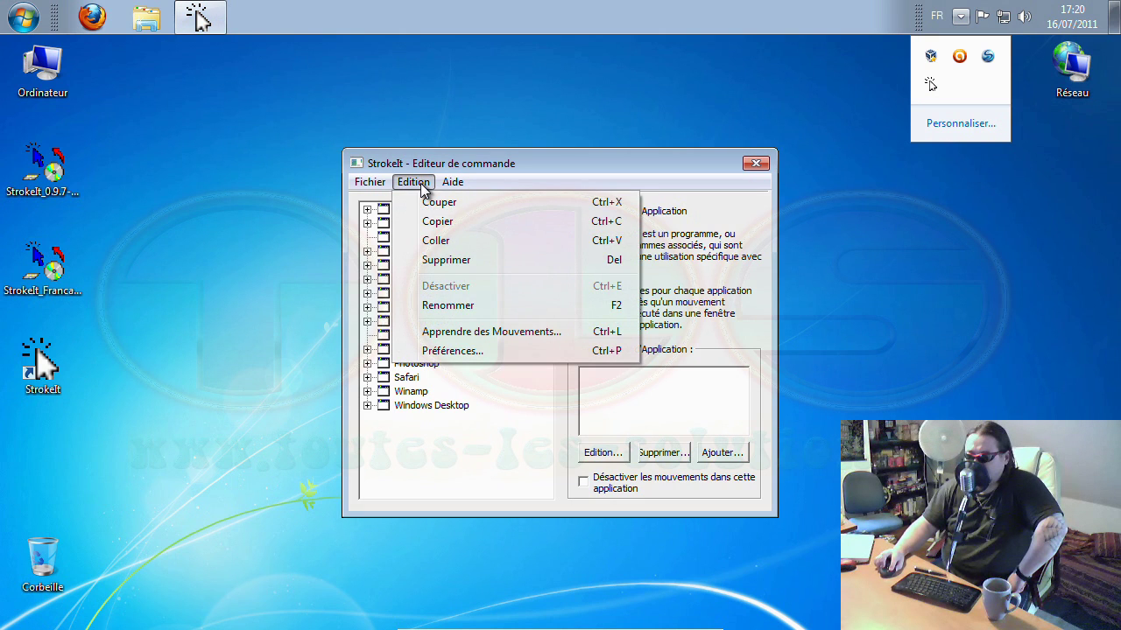
left_click(382, 186)
mouse_move(416, 186)
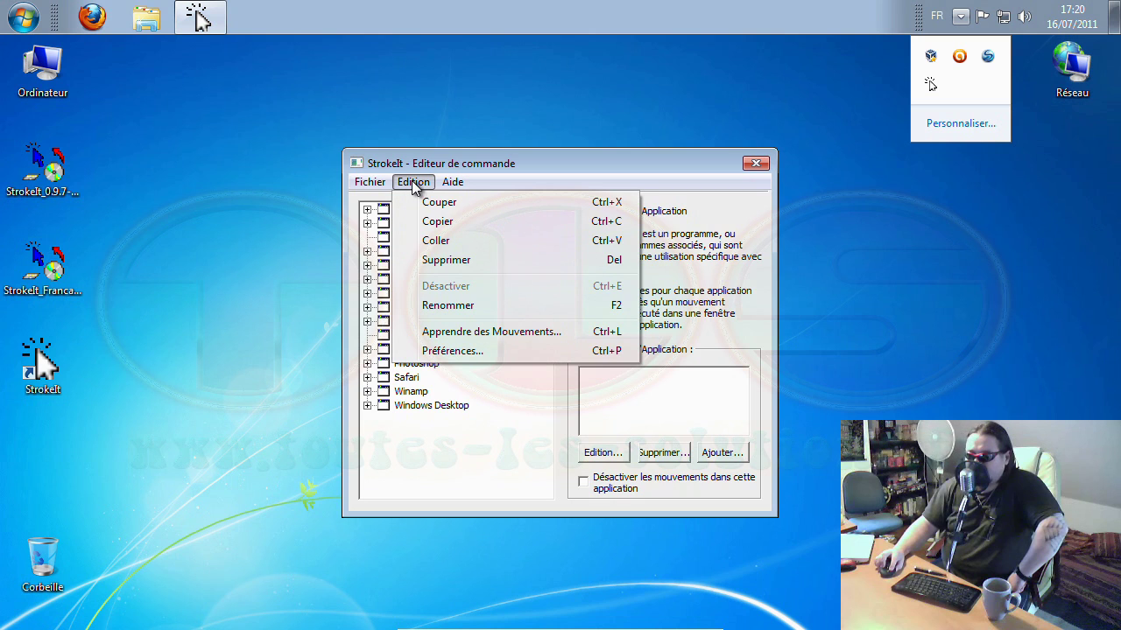
left_click(453, 351)
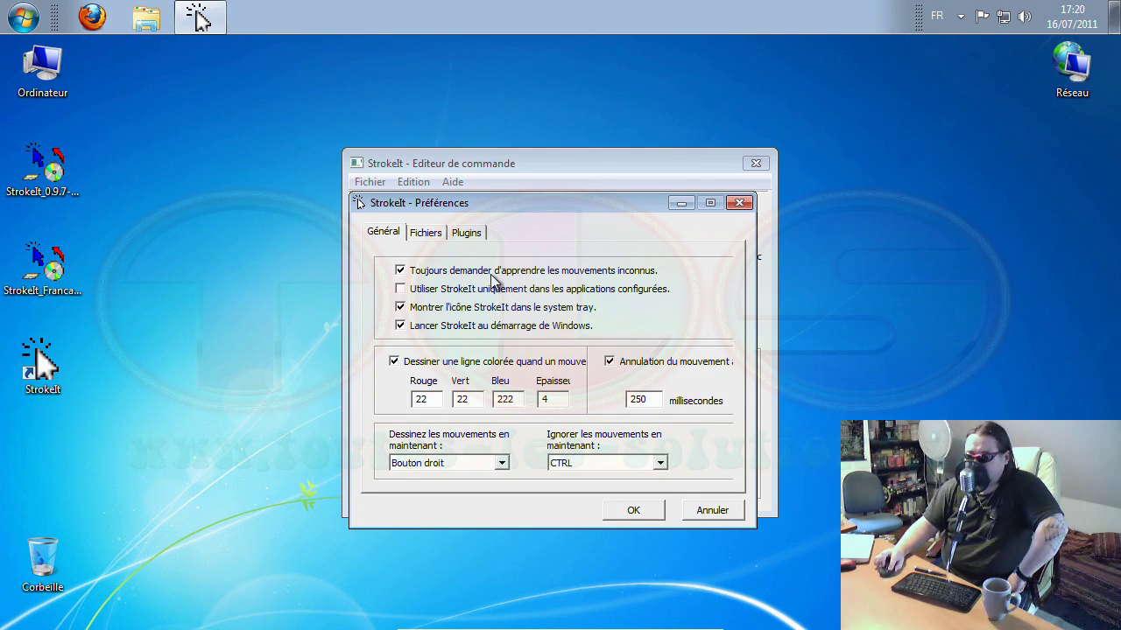
left_click(436, 238)
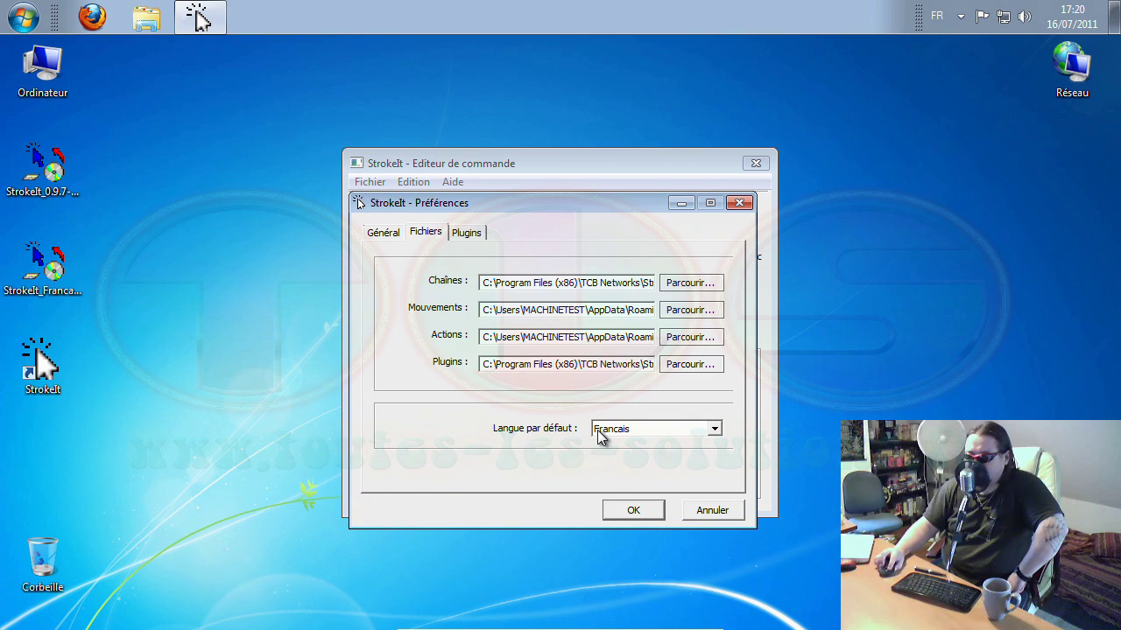
left_click_drag(572, 207, 459, 160)
- Review the general options, the gesture-drawing button choices, the file paths and the plugins, and close the preferences without saving
left_click(290, 200)
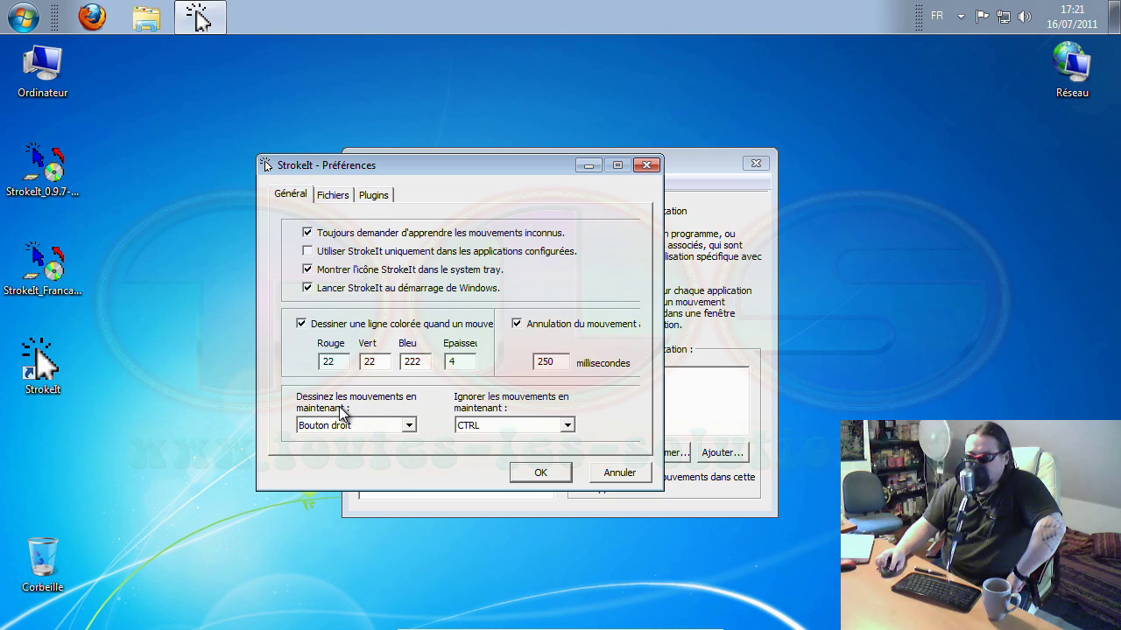
left_click(409, 425)
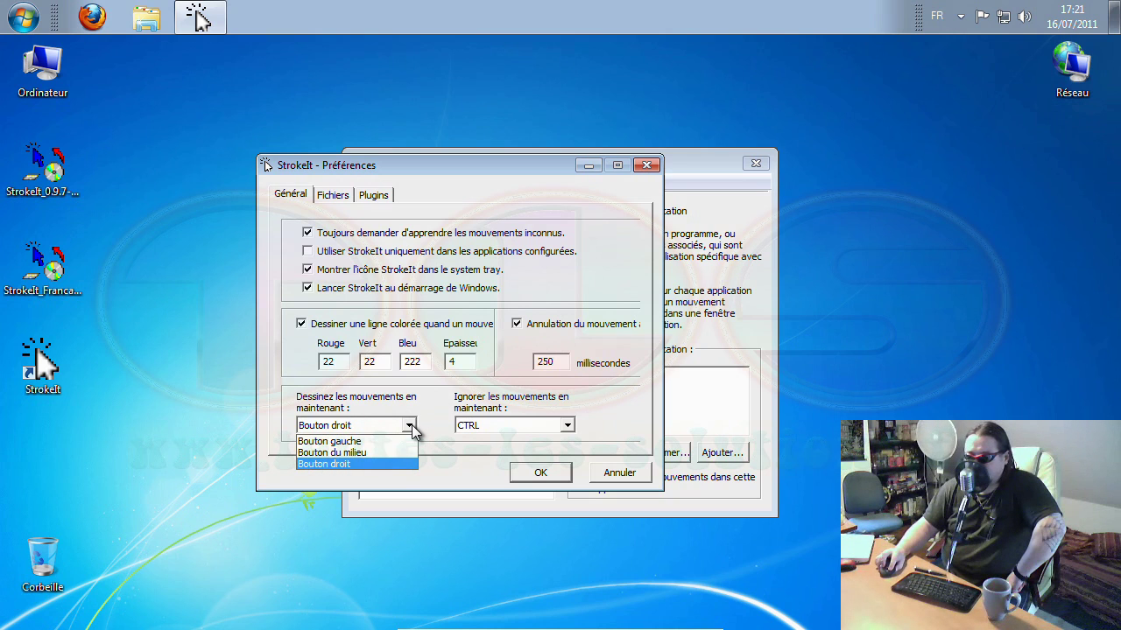
left_click(412, 429)
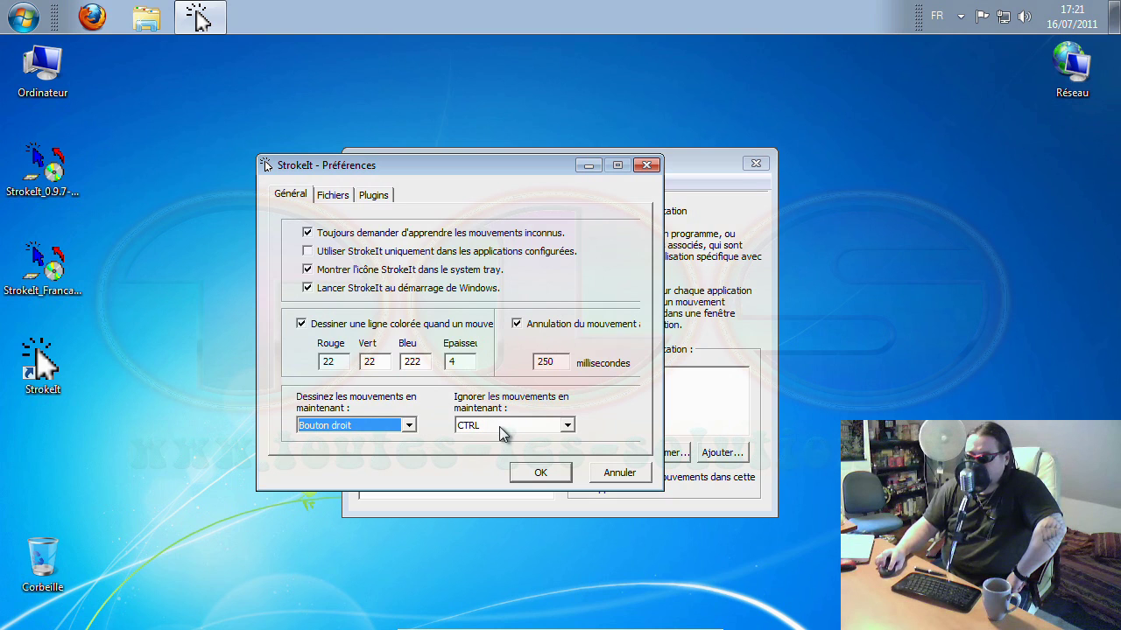
left_click(338, 197)
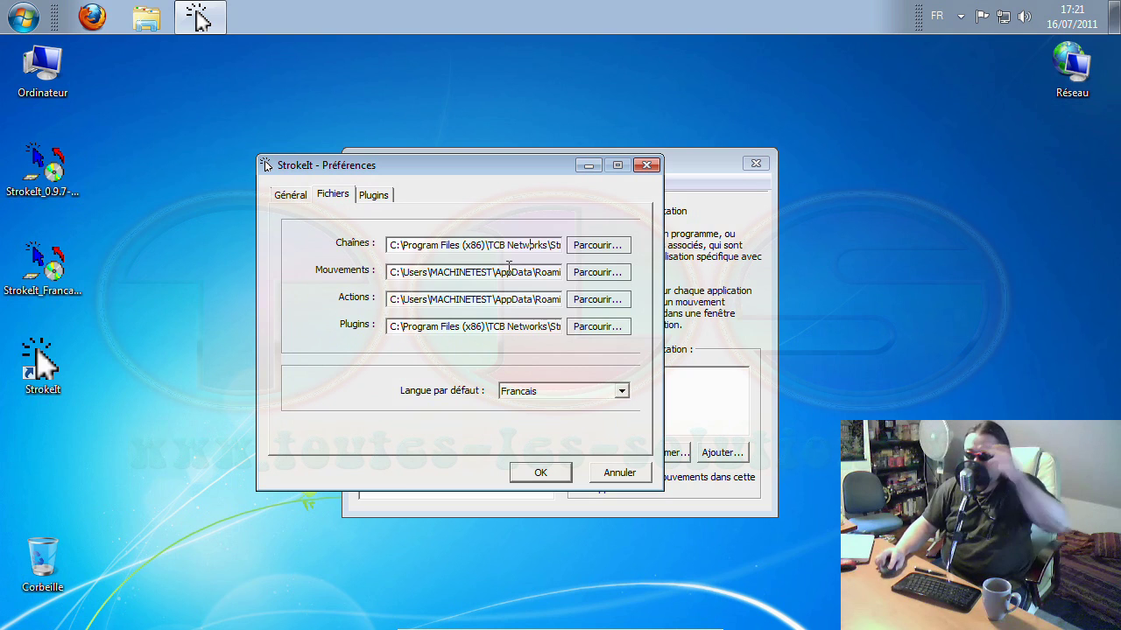
left_click(375, 197)
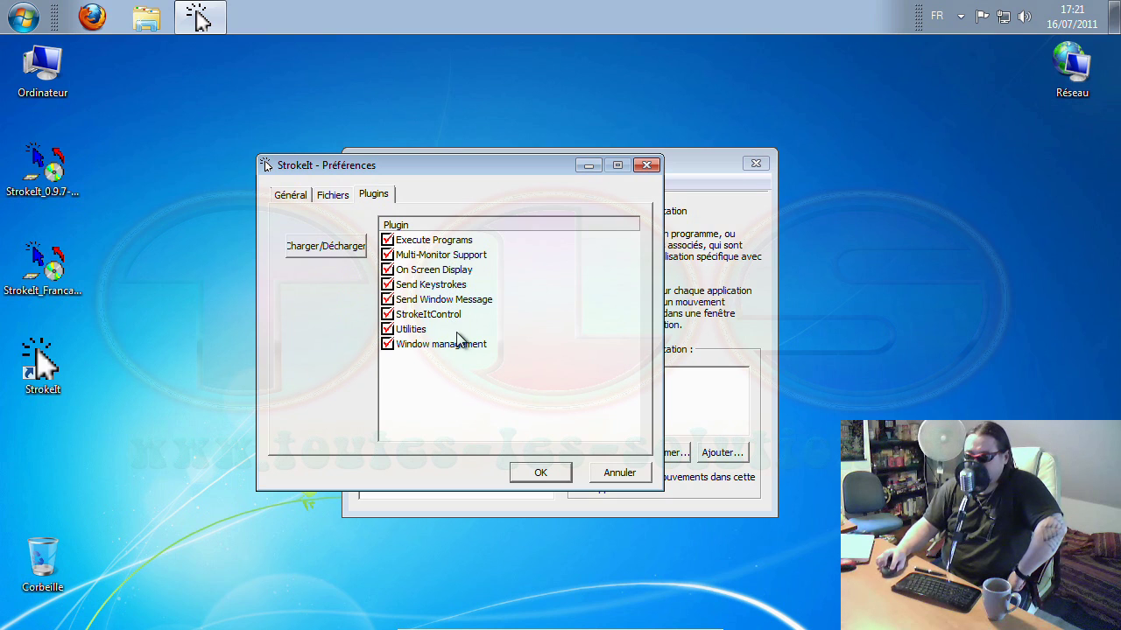
left_click(622, 477)
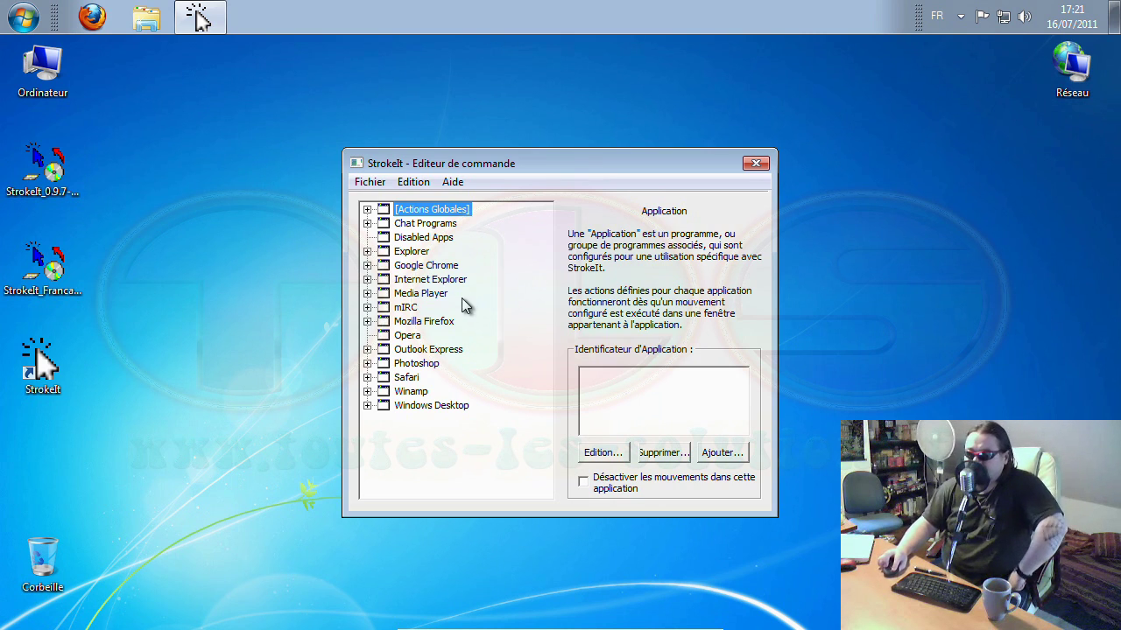
- Examine the application entries, including Mozilla Firefox, Windows Desktop and the global actions, and expand the actions defined for Explorer
left_click(415, 394)
left_click(413, 336)
left_click(418, 324)
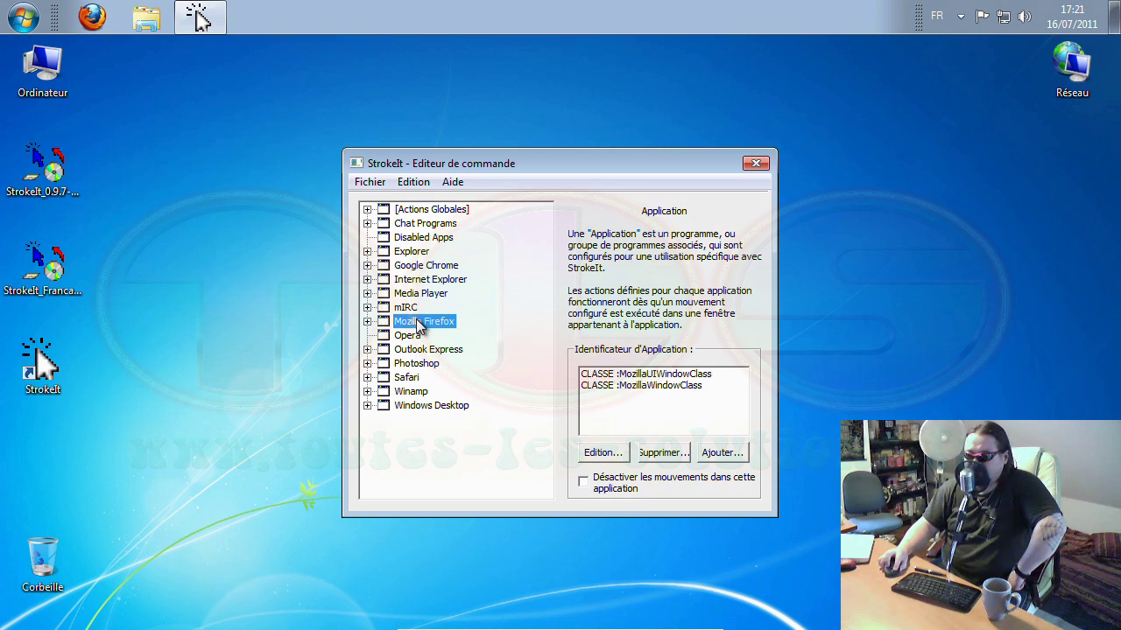
left_click(421, 405)
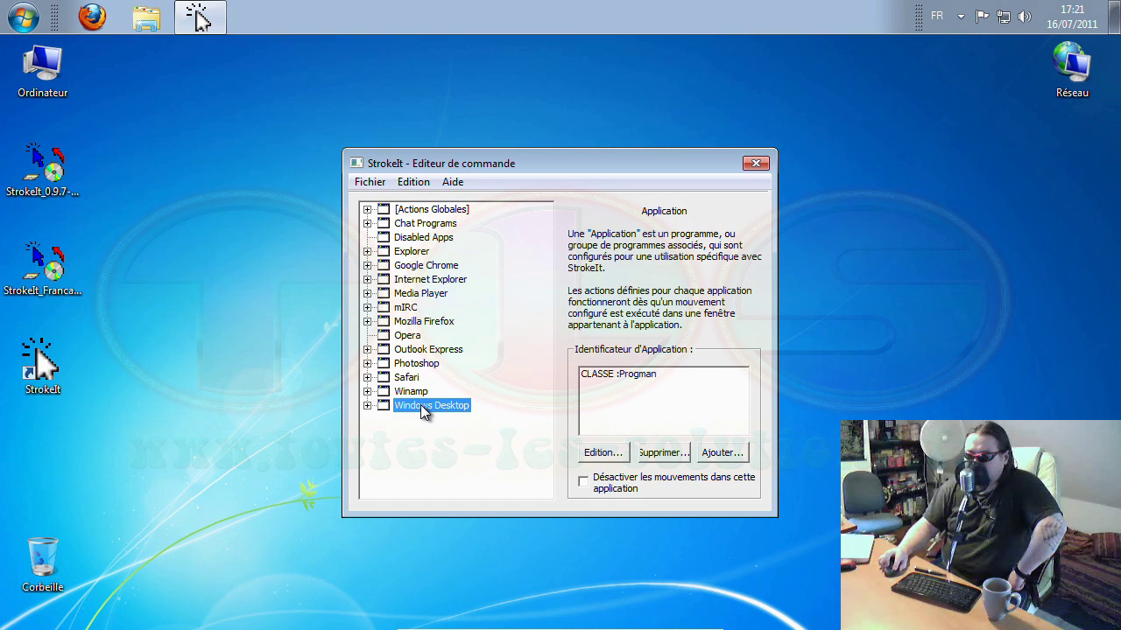
left_click(418, 253)
left_click(428, 211)
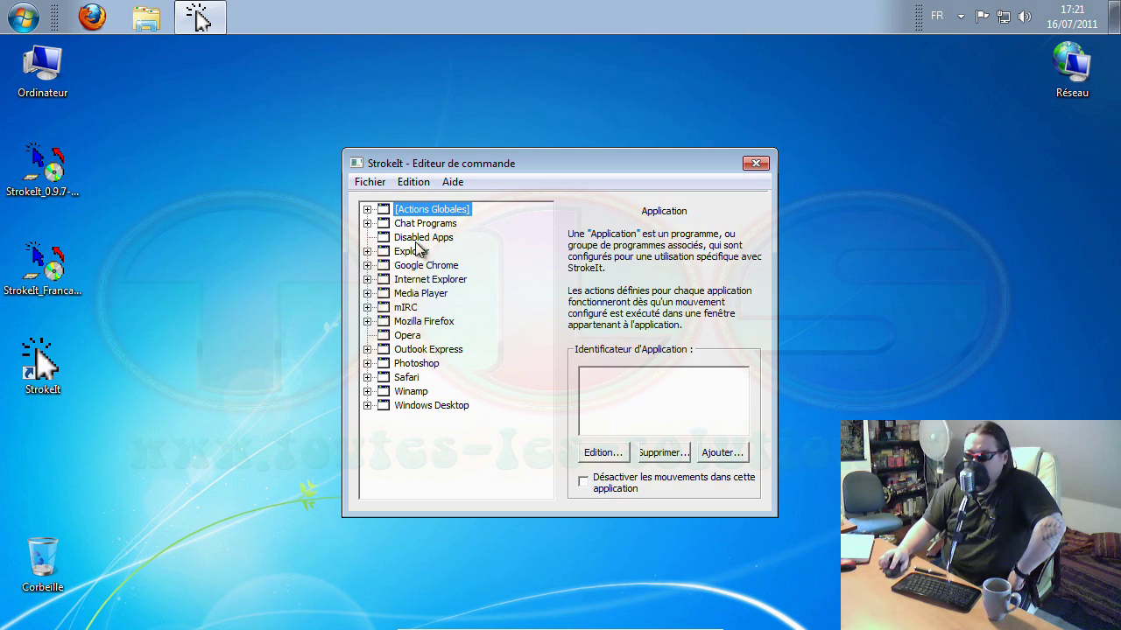
left_click(367, 252)
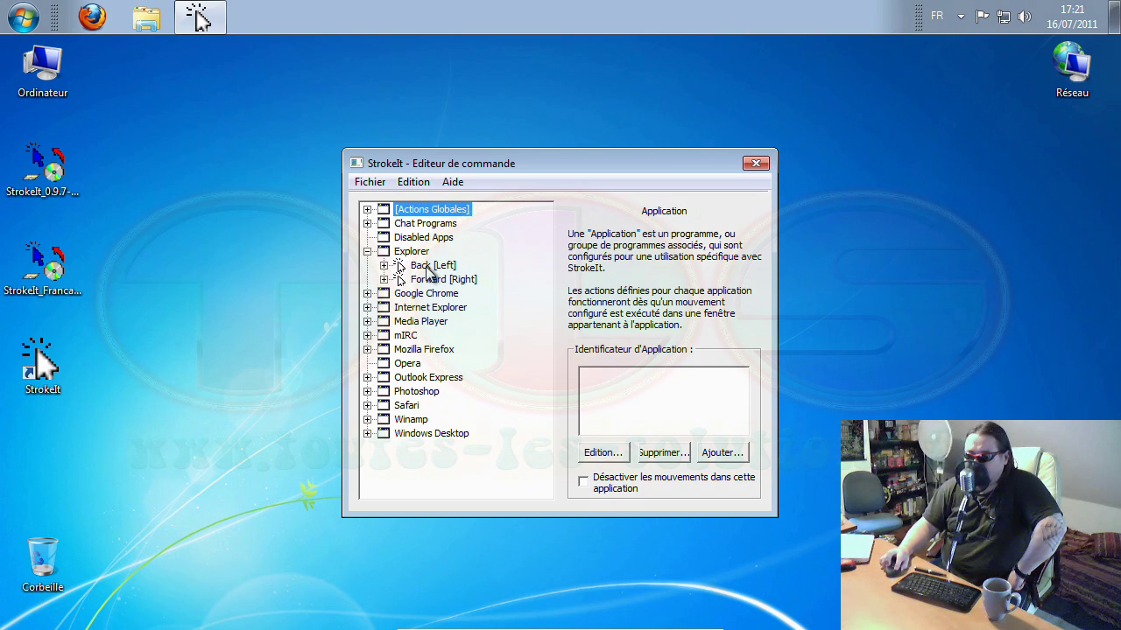
- Check the gestures that trigger Explorer's Back and Forward actions and close the command editor
left_click(430, 267)
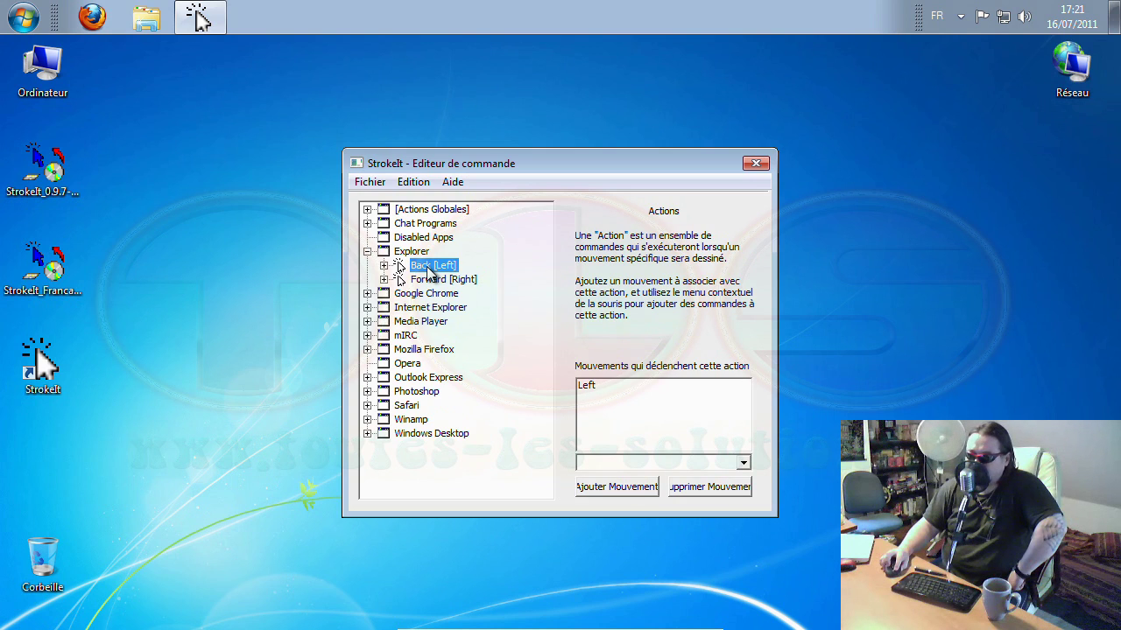
left_click(429, 279)
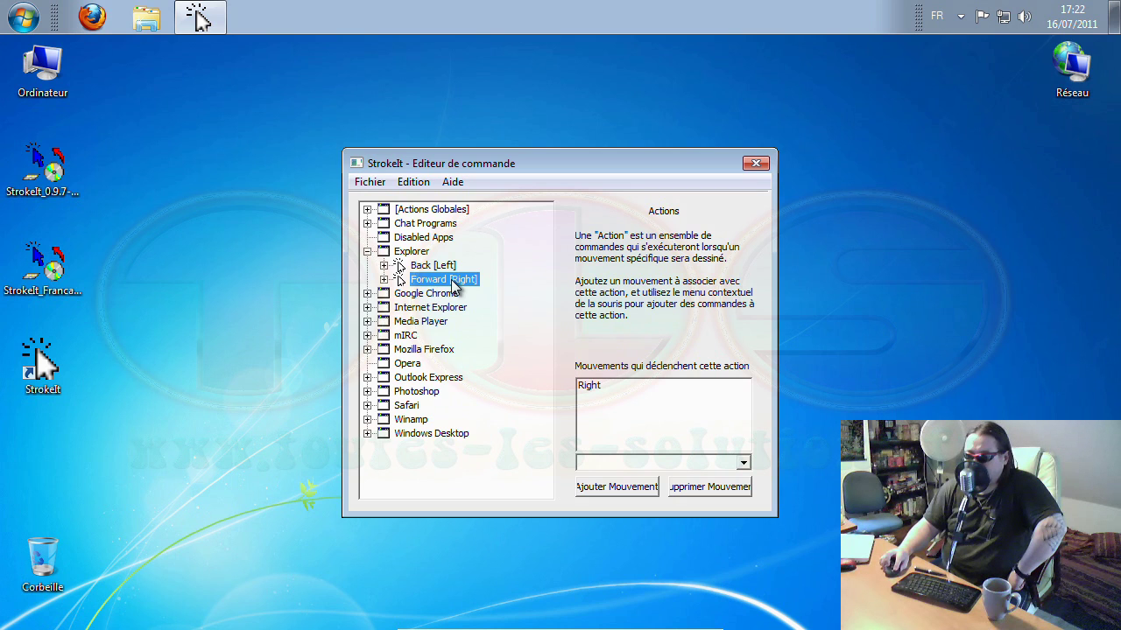
left_click(755, 164)
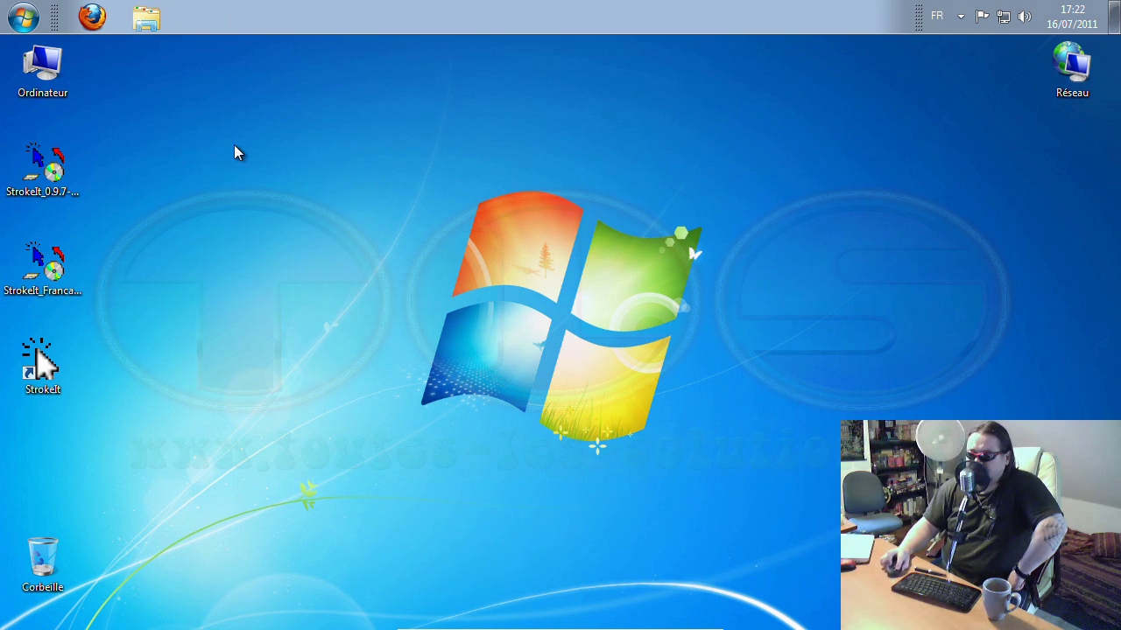
- Browse from Ordinateur through Disque local (C:) and Utilisateurs to the MACHINETEST folder in Windows Explorer
double_click(44, 70)
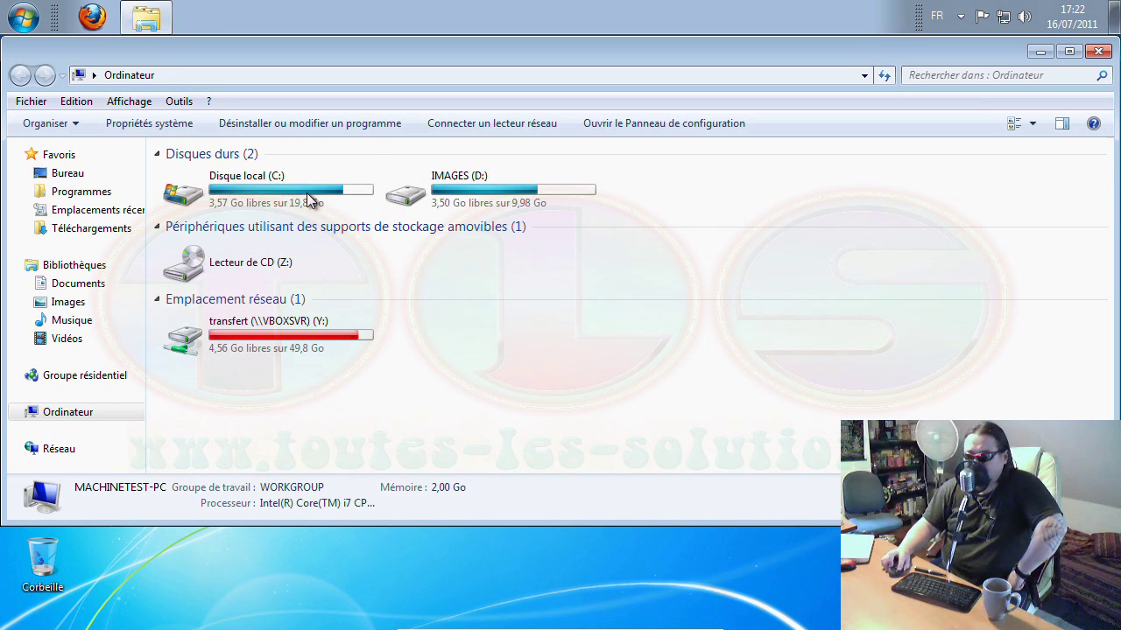
double_click(344, 193)
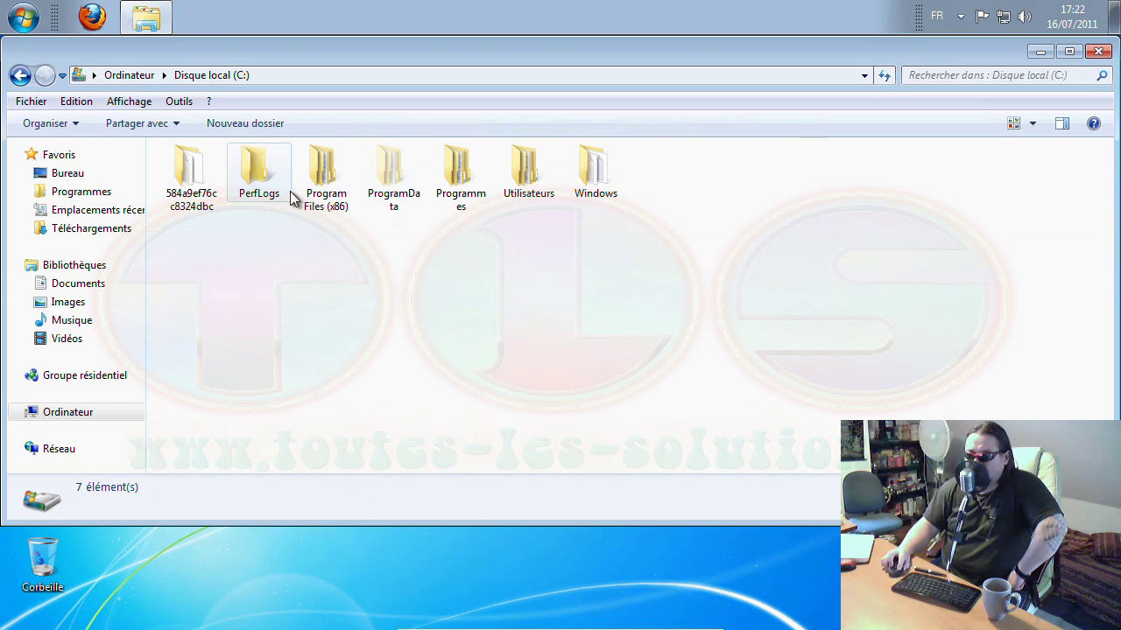
double_click(516, 178)
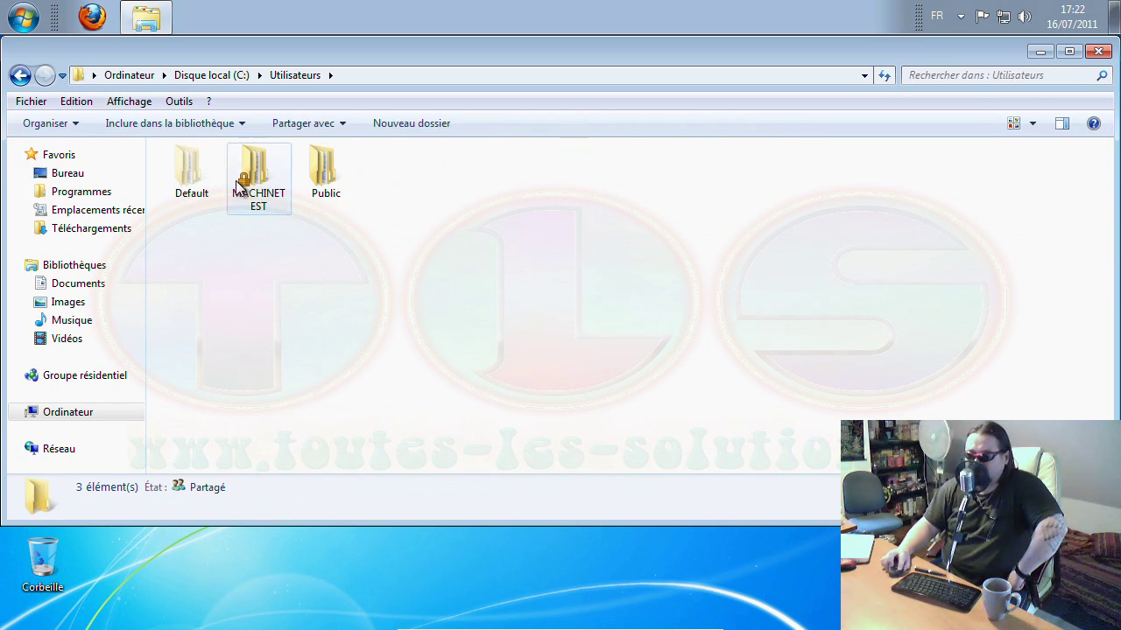
double_click(258, 175)
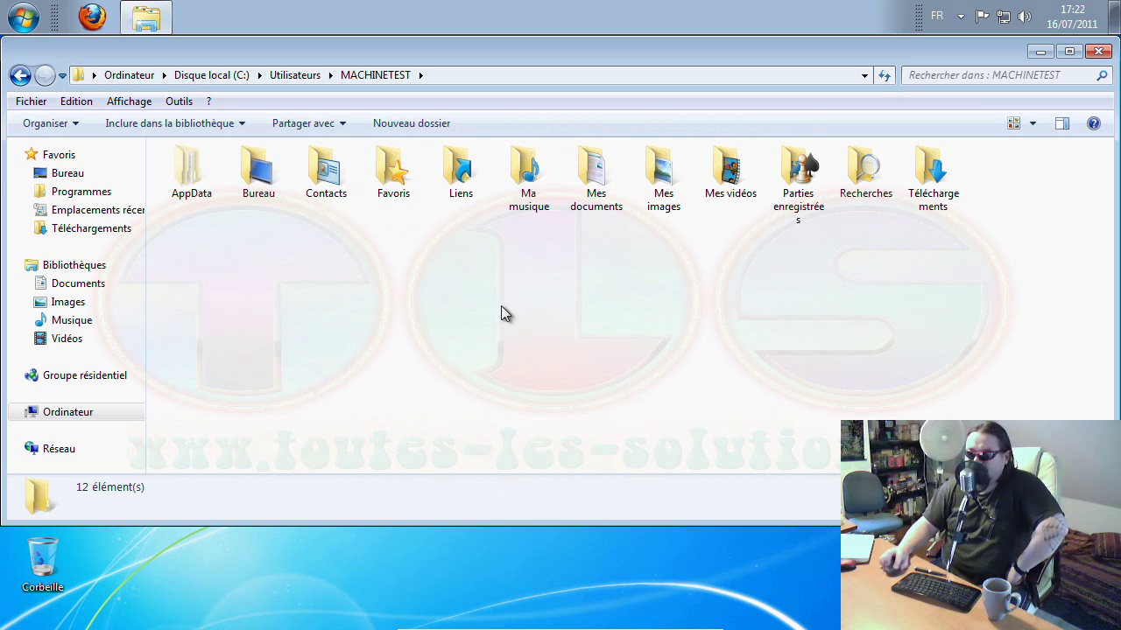
- Draw a left gesture in the folder to go back to Utilisateurs, and try the right gesture for Forward
left_click_drag(612, 312, 435, 320)
right_click(435, 320)
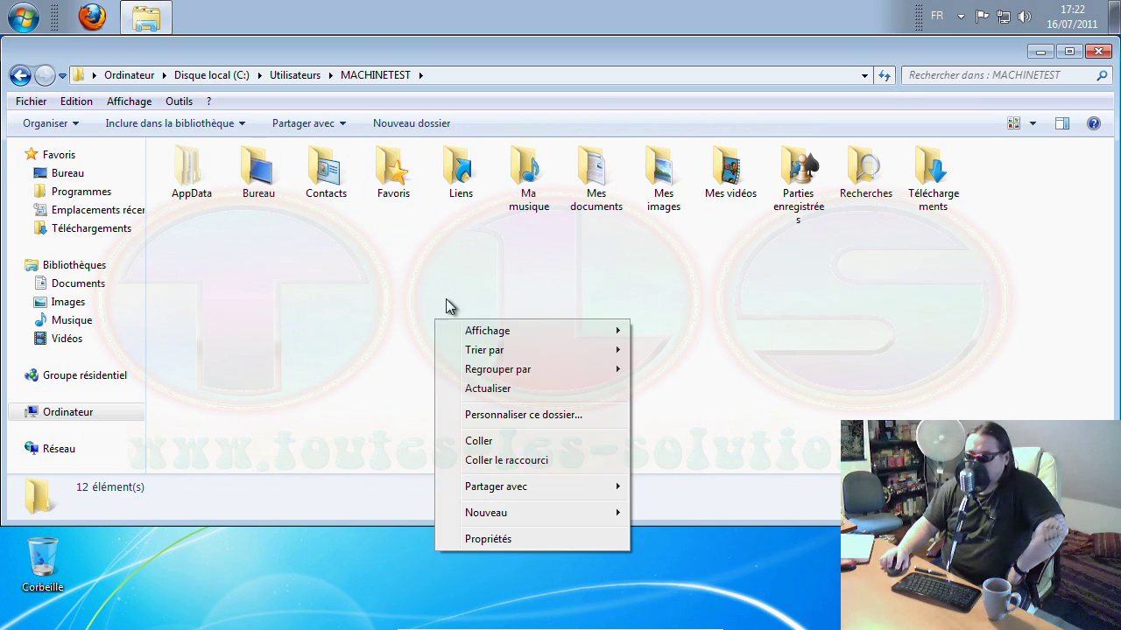
left_click(449, 292)
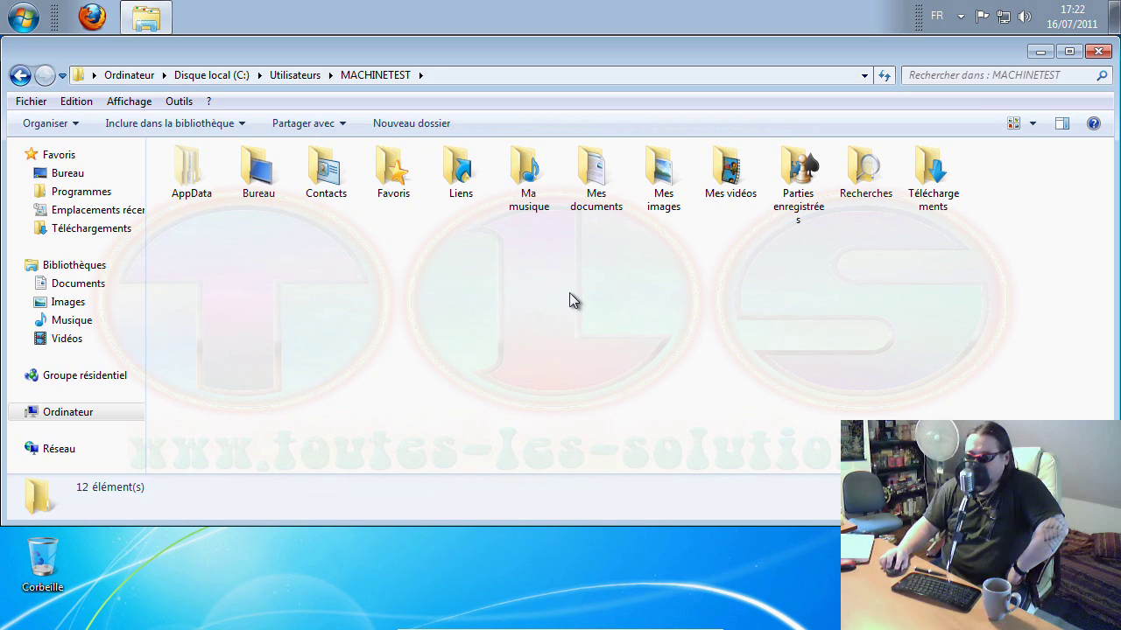
left_click_drag(577, 292, 397, 294)
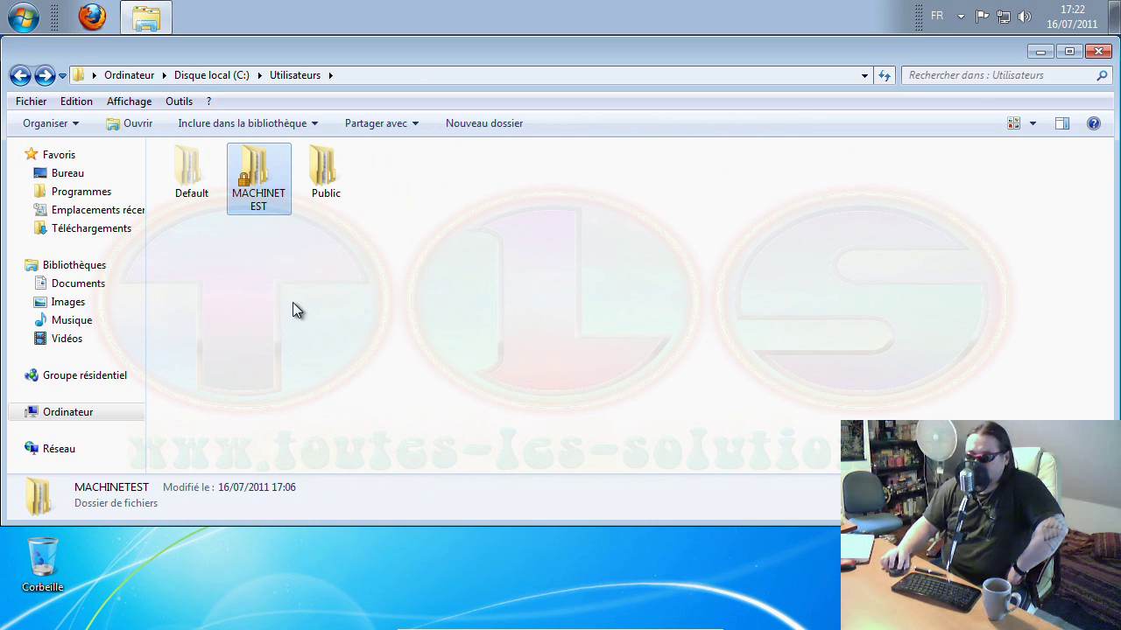
left_click_drag(292, 302, 547, 304)
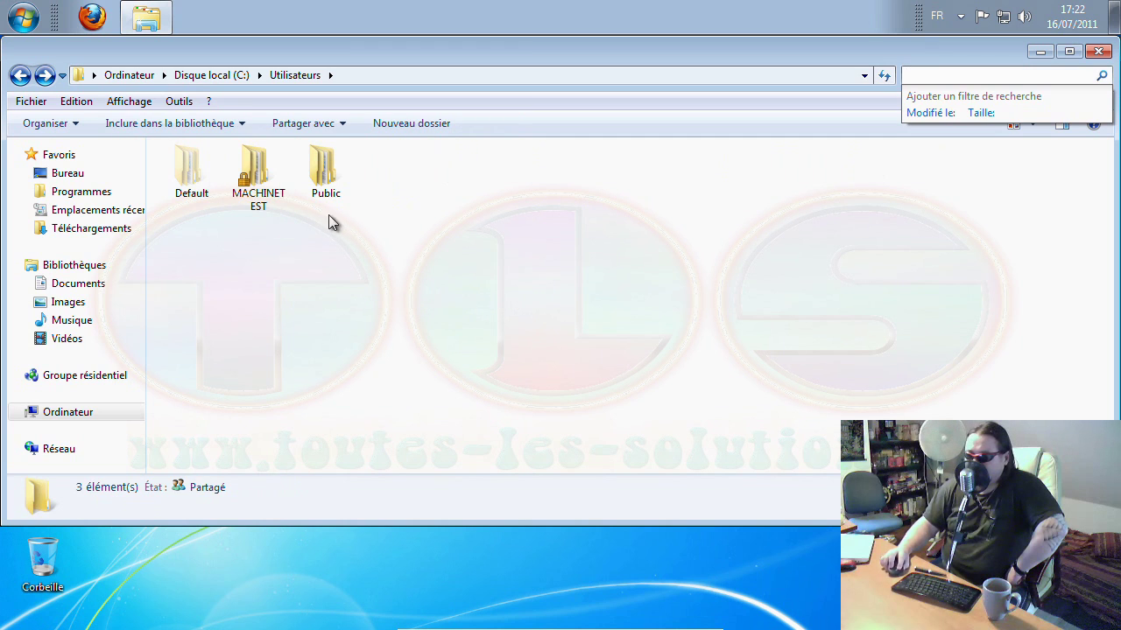
- Reopen the MACHINETEST folder and return to Utilisateurs with the left gesture, clearing the search focus
double_click(259, 173)
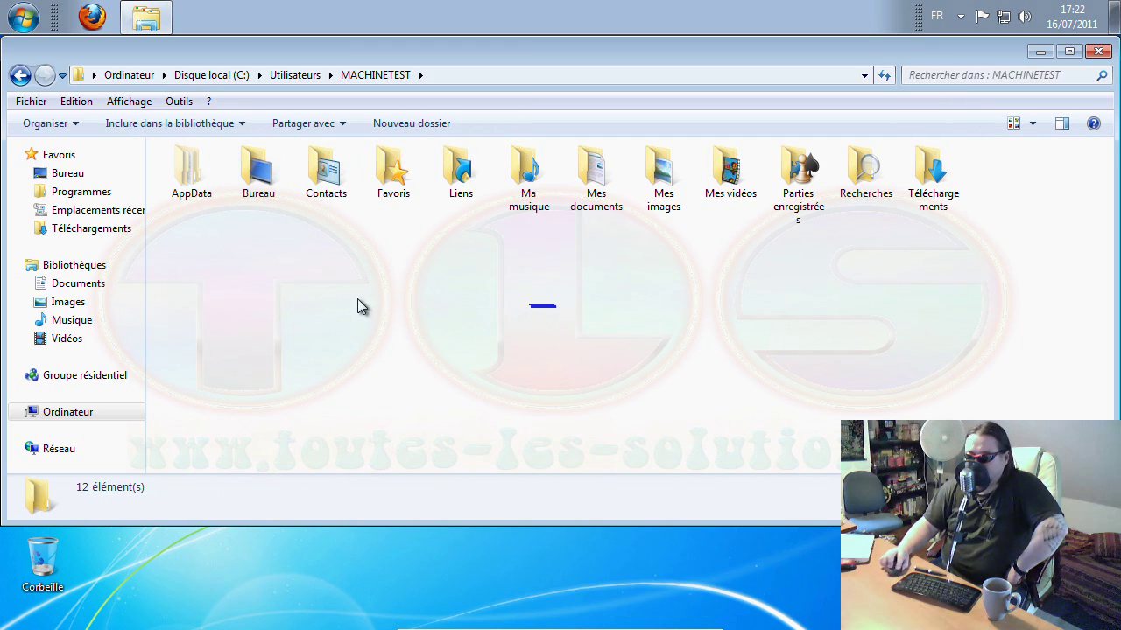
left_click_drag(555, 306, 356, 297)
left_click_drag(485, 298, 521, 297)
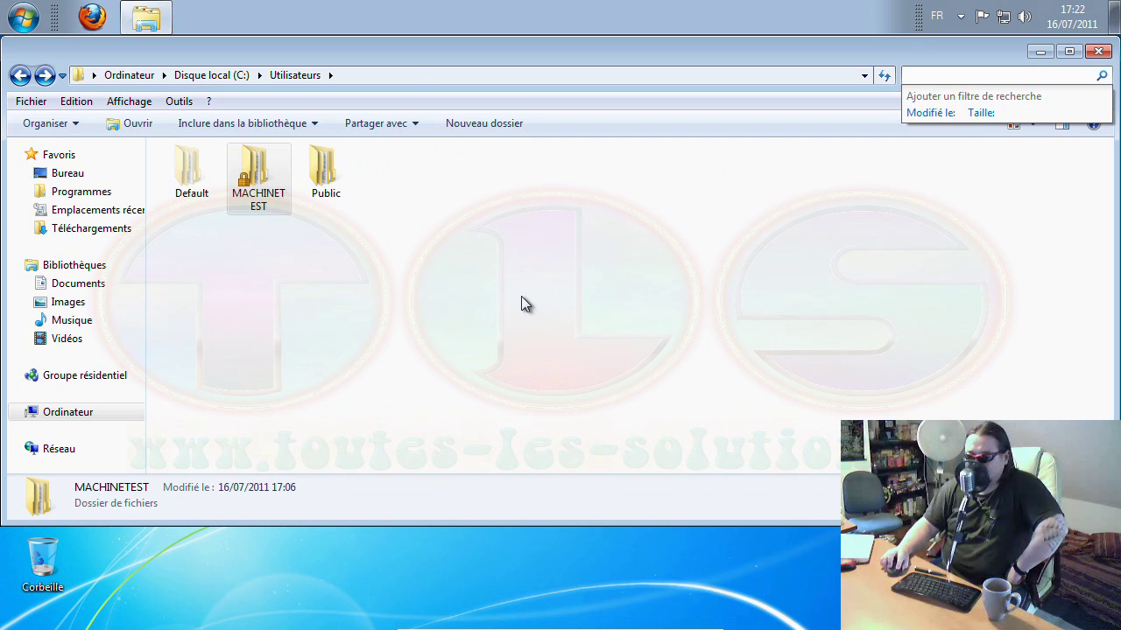
left_click(525, 298)
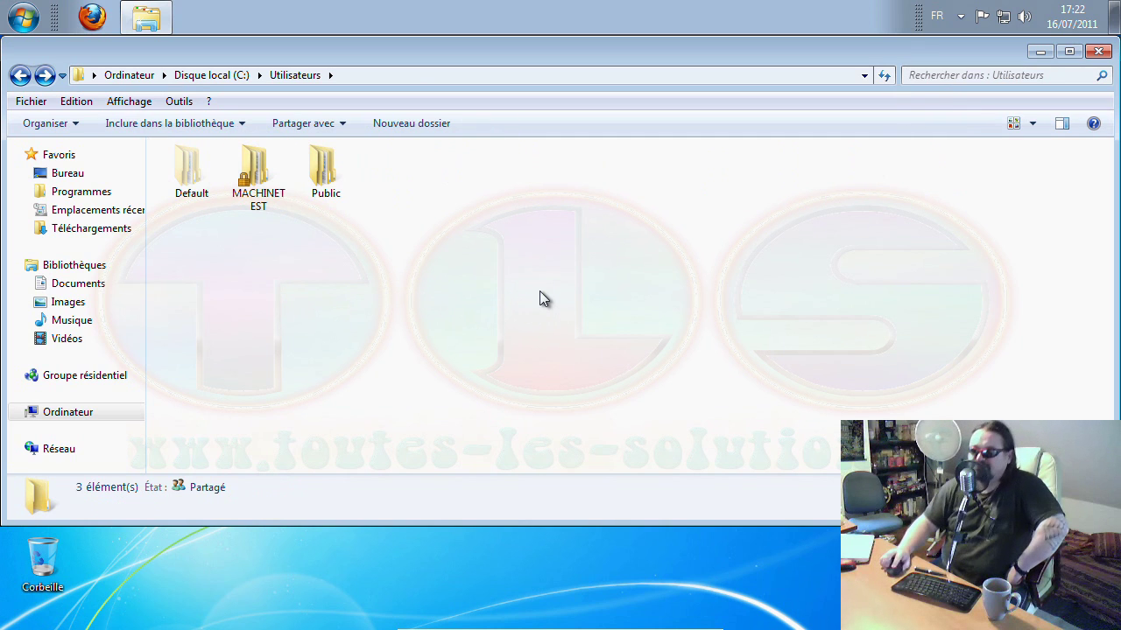
- Open MACHINETEST once more, go back with a left gesture, and close the Explorer window
double_click(256, 176)
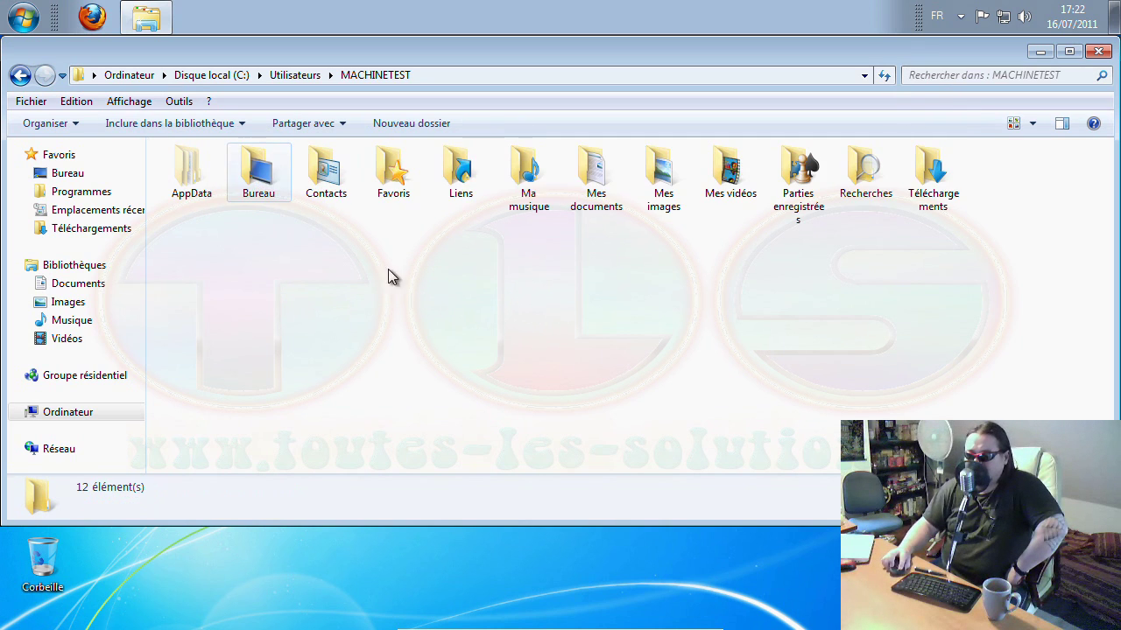
left_click_drag(561, 307, 378, 315)
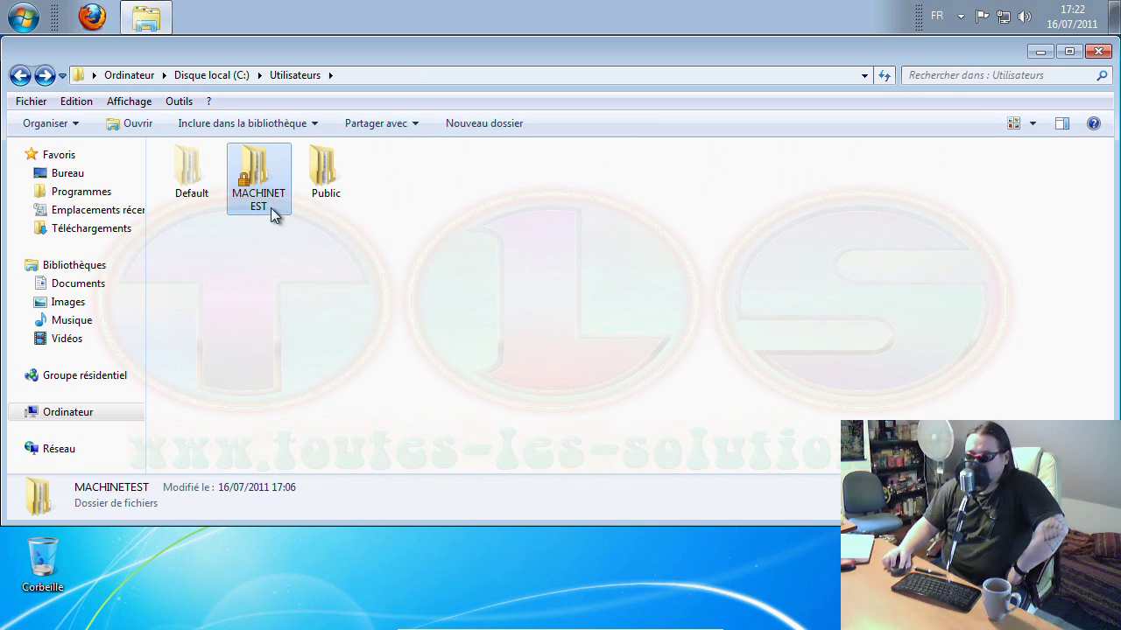
left_click(1098, 51)
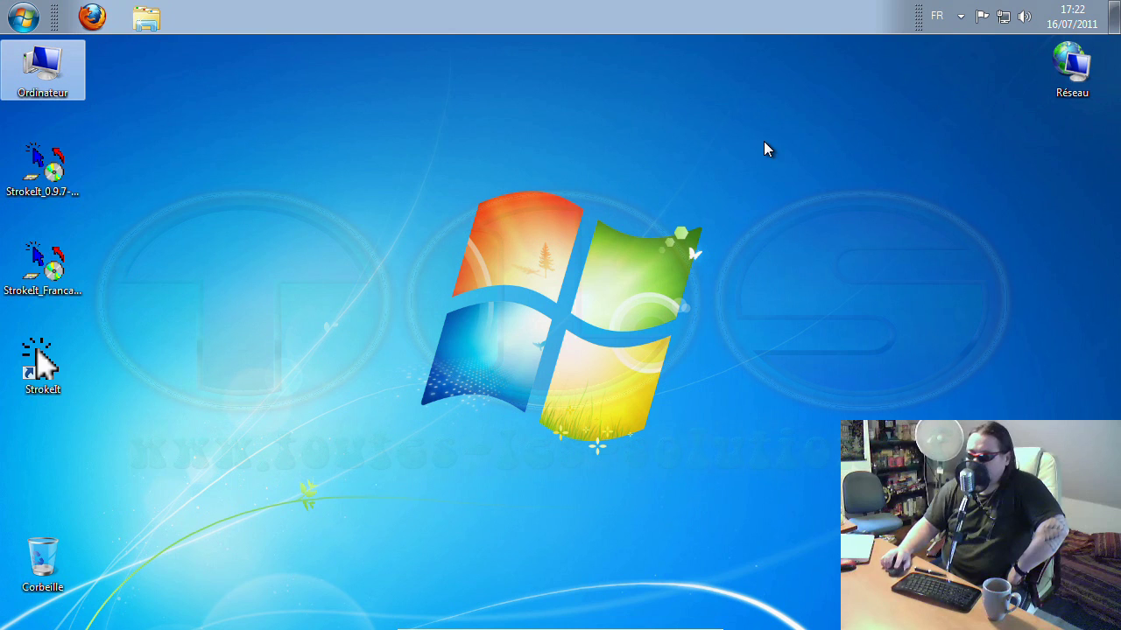
left_click(960, 16)
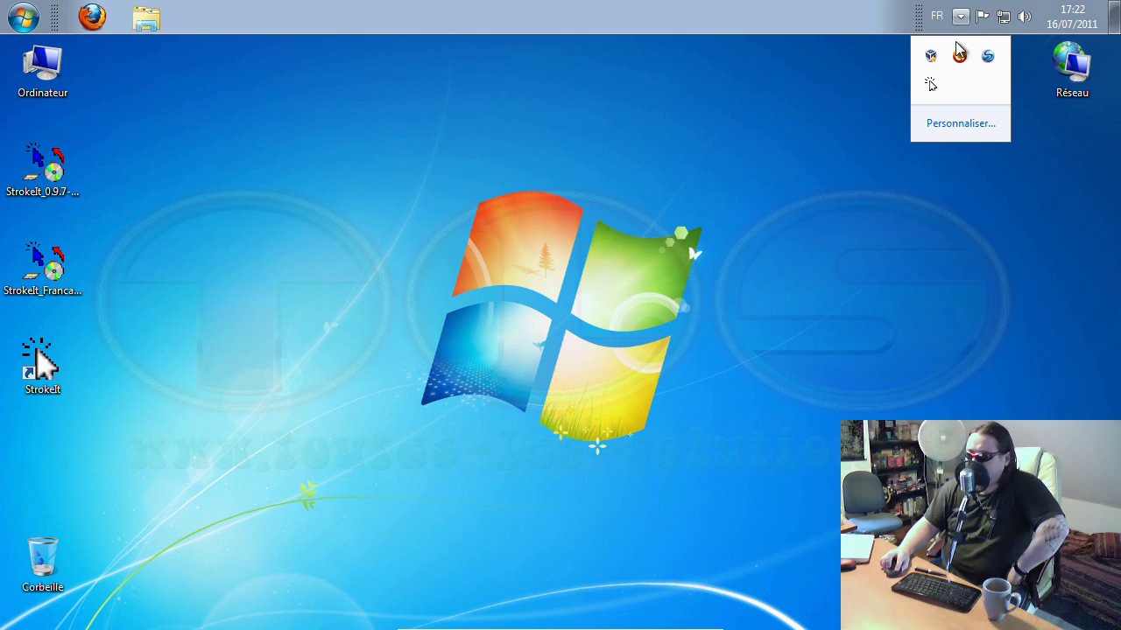
left_click(505, 188)
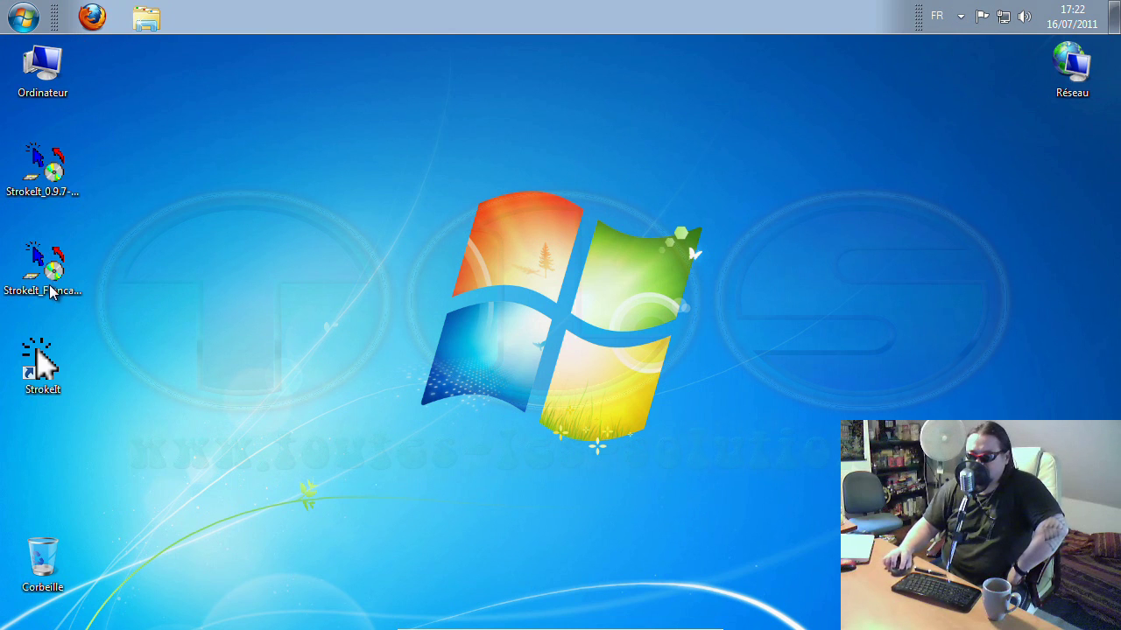
- Duplicate the StrokeIt 0.9.7 Home English installer on the desktop with the upward copy and downward paste gestures
left_click(40, 169)
left_click_drag(40, 172, 47, 77)
left_click(147, 382)
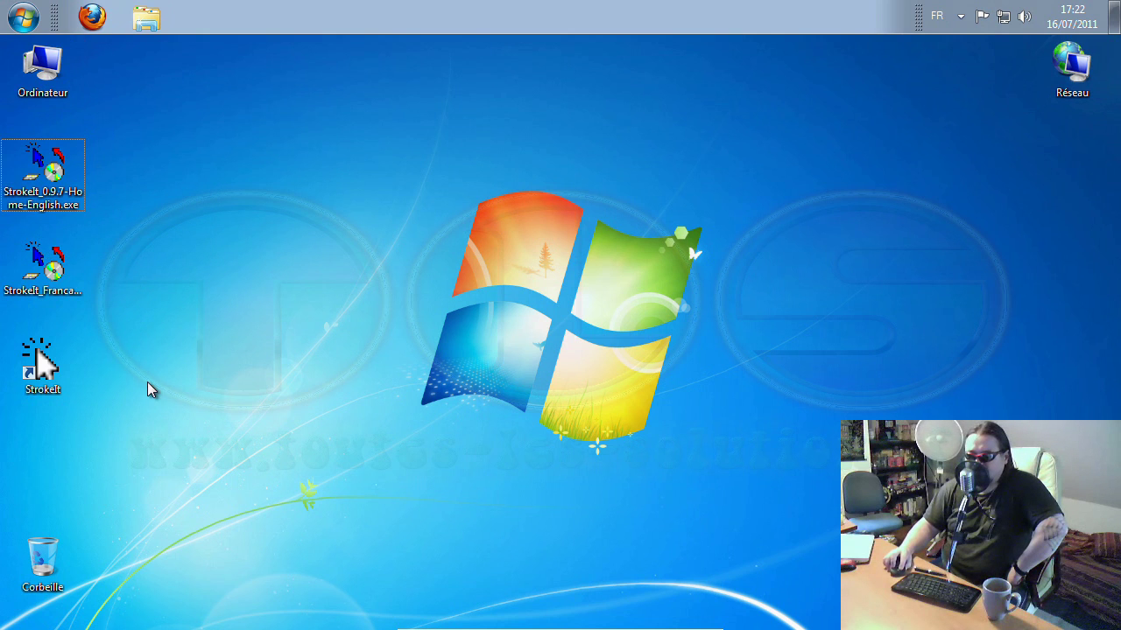
left_click_drag(150, 454, 152, 451)
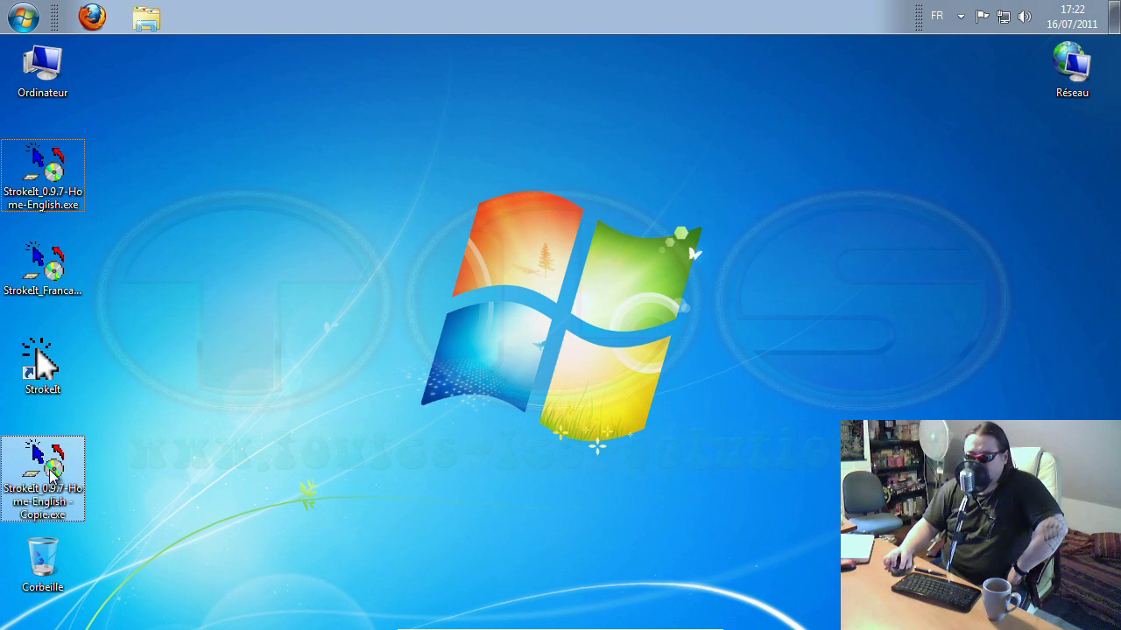
- Move the duplicated StrokeIt installer to the Corbeille and empty the Corbeille
left_click(49, 180)
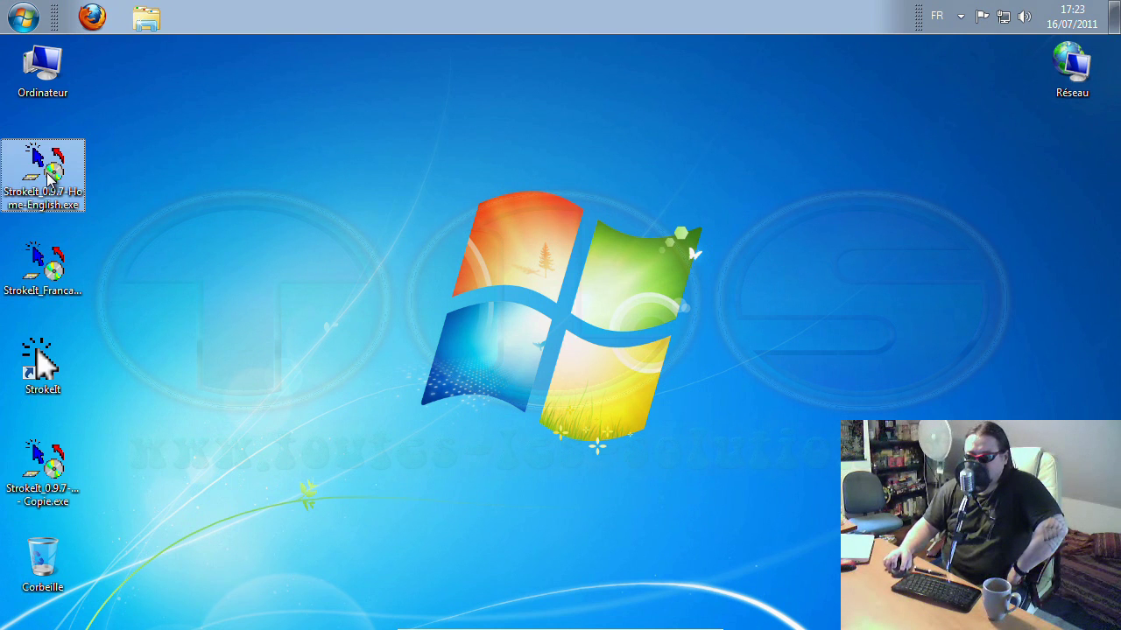
left_click(164, 281)
left_click_drag(44, 495, 42, 561)
right_click(41, 559)
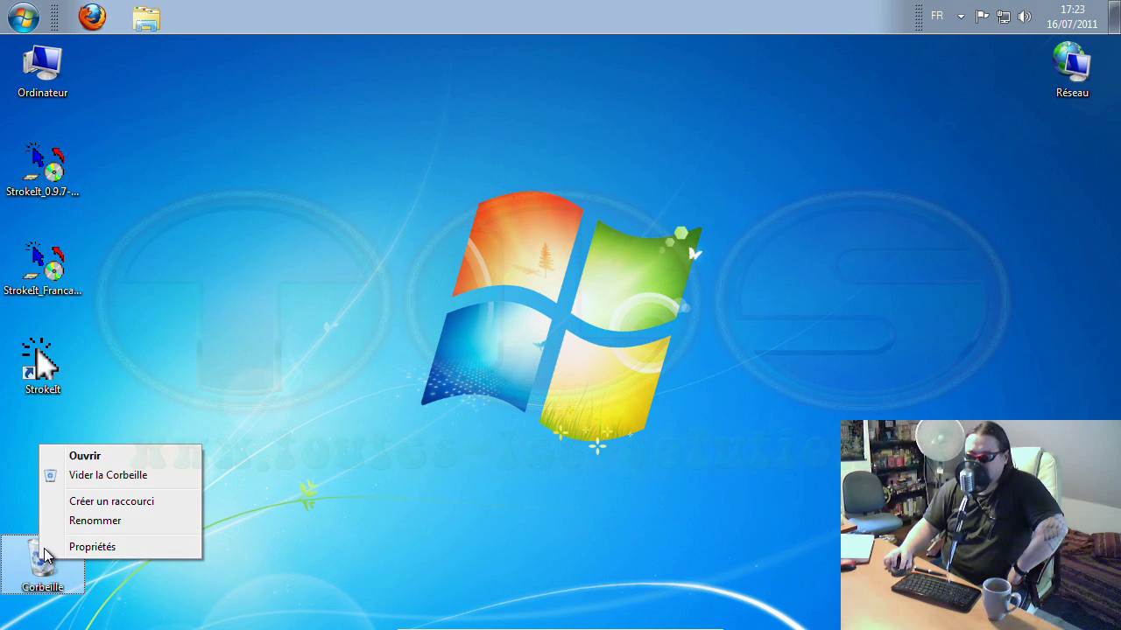
left_click(99, 474)
left_click(628, 412)
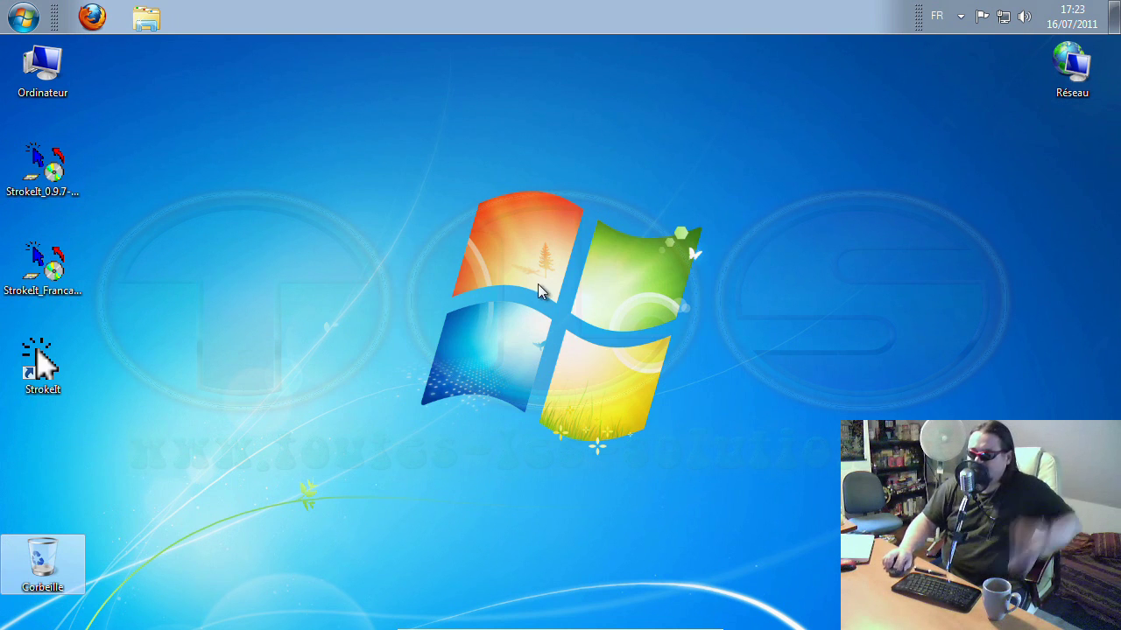
left_click(666, 294)
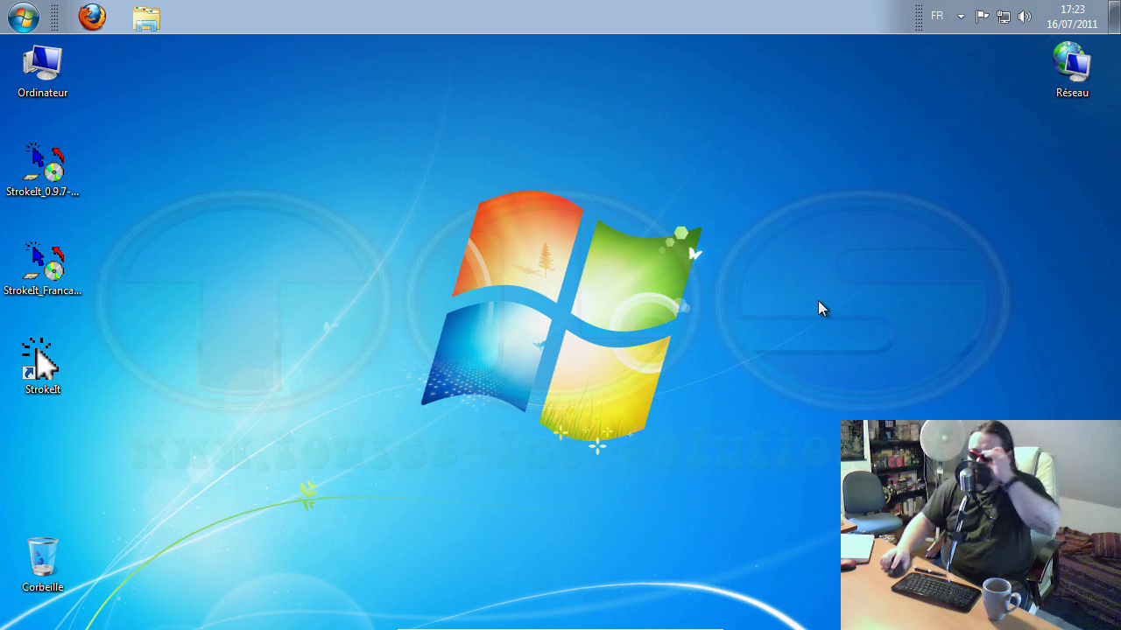
- Reopen the StrokeIt command editor from the notification area and expand the global actions
left_click(960, 17)
double_click(931, 85)
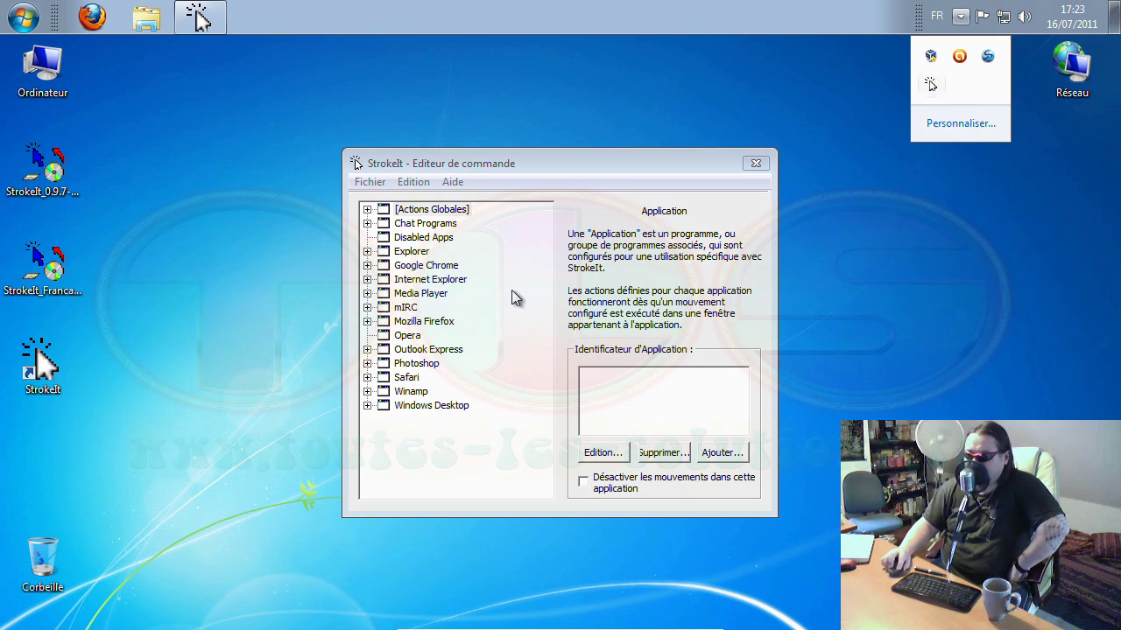
left_click(367, 211)
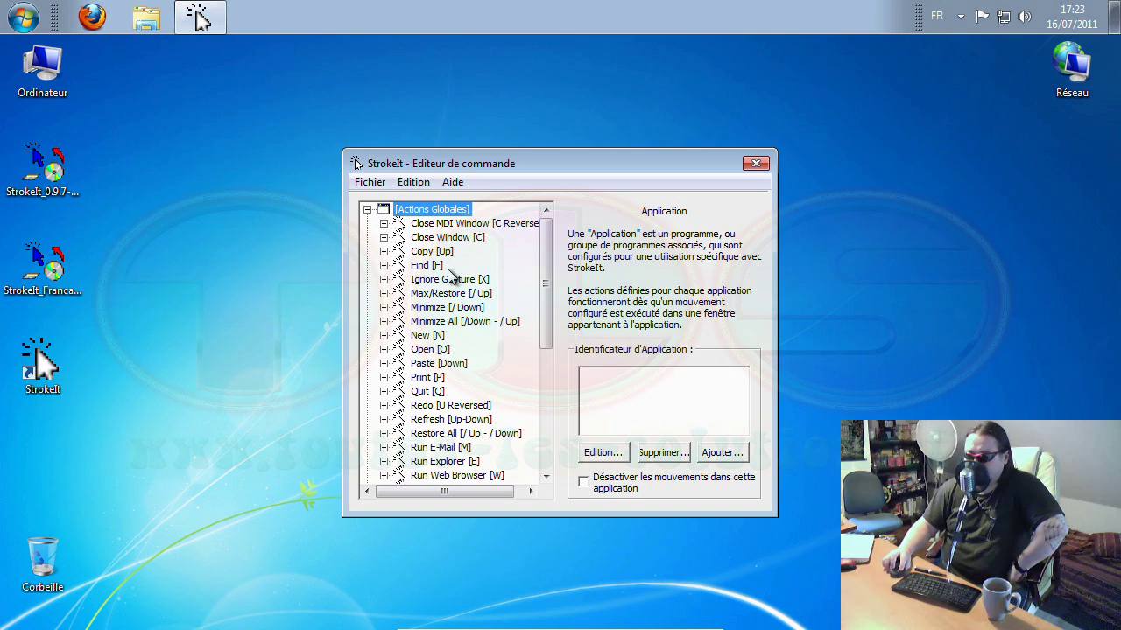
- Examine the gestures assigned to global actions such as Copy, Find, Open and Print, and collapse the group
left_click(438, 253)
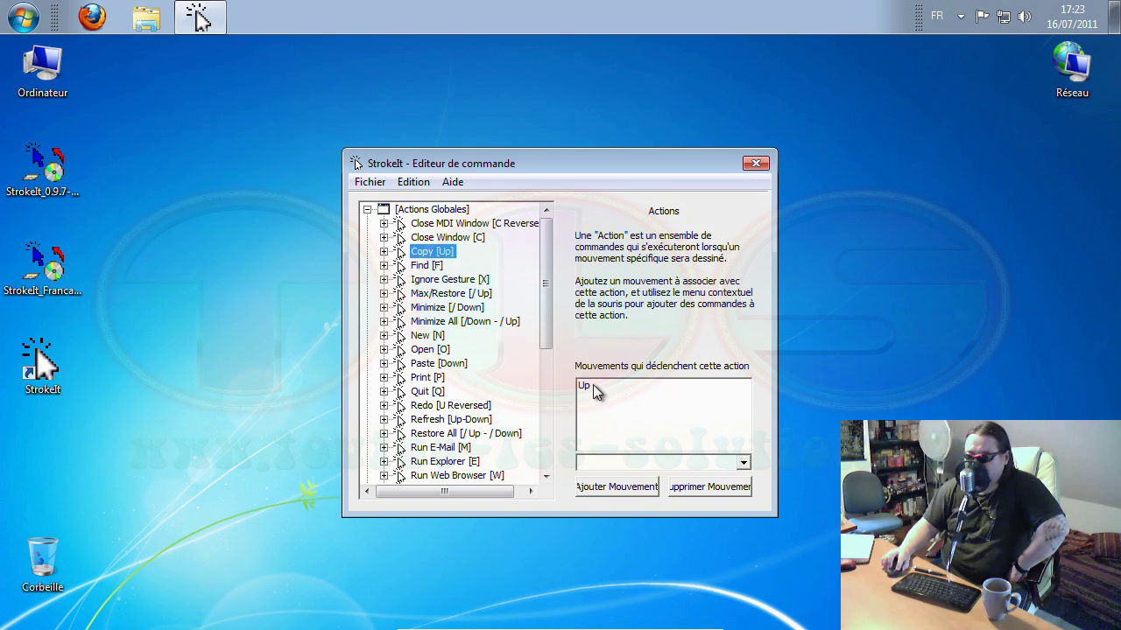
left_click(424, 266)
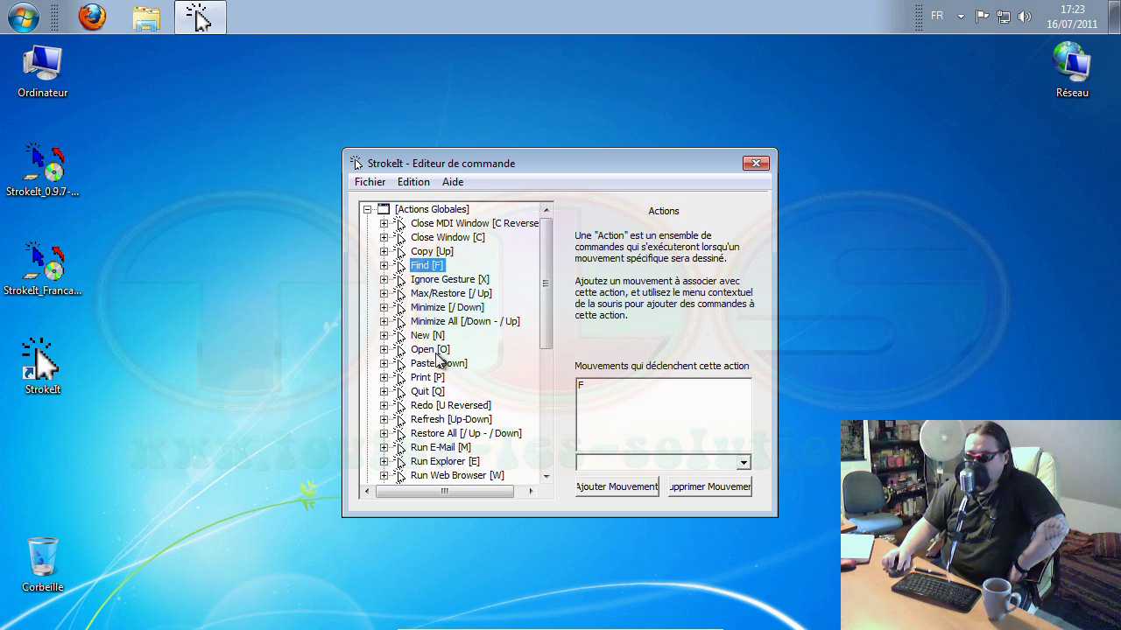
left_click(437, 353)
left_click(432, 377)
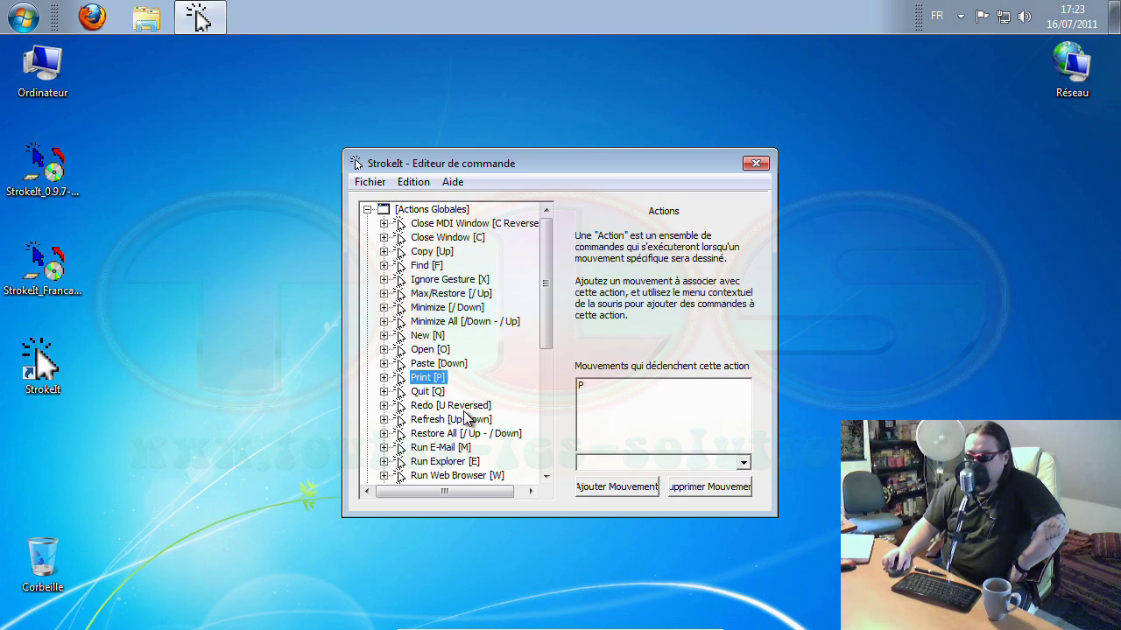
left_click_drag(548, 281, 559, 250)
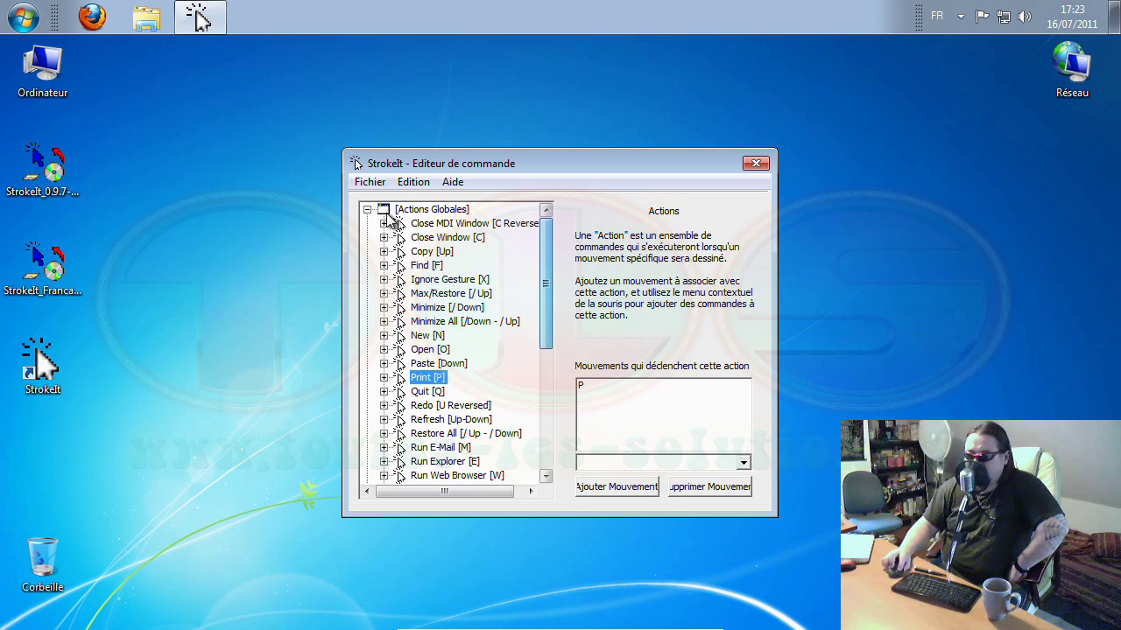
left_click(367, 209)
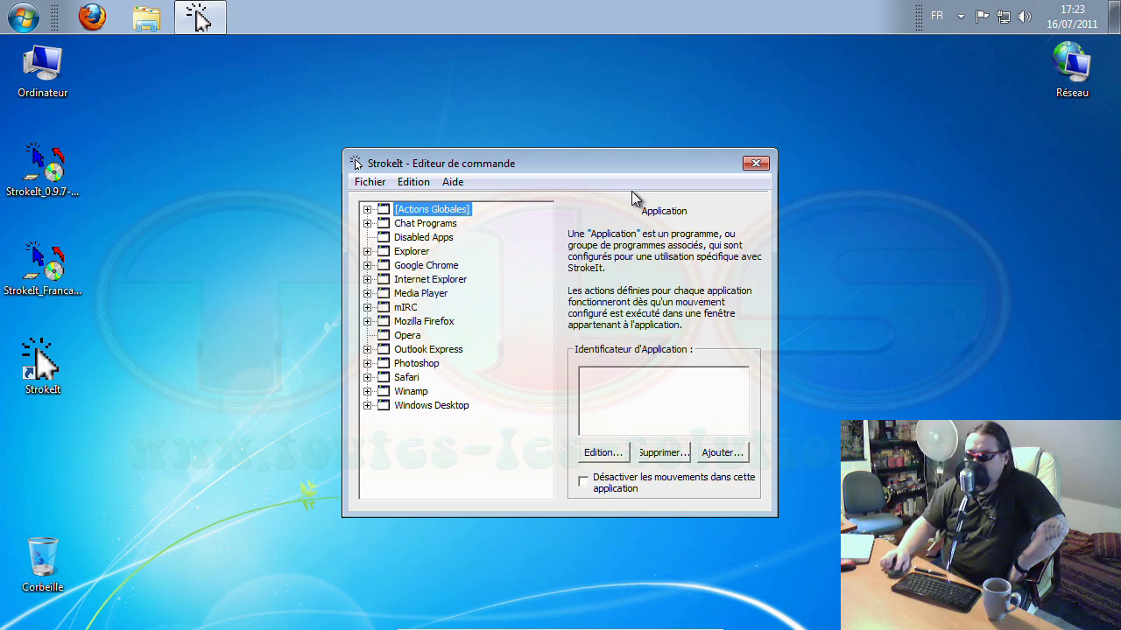
- Move the command editor window aside on the desktop and add a new application entry
left_click_drag(617, 155, 881, 125)
left_click_drag(659, 140, 987, 150)
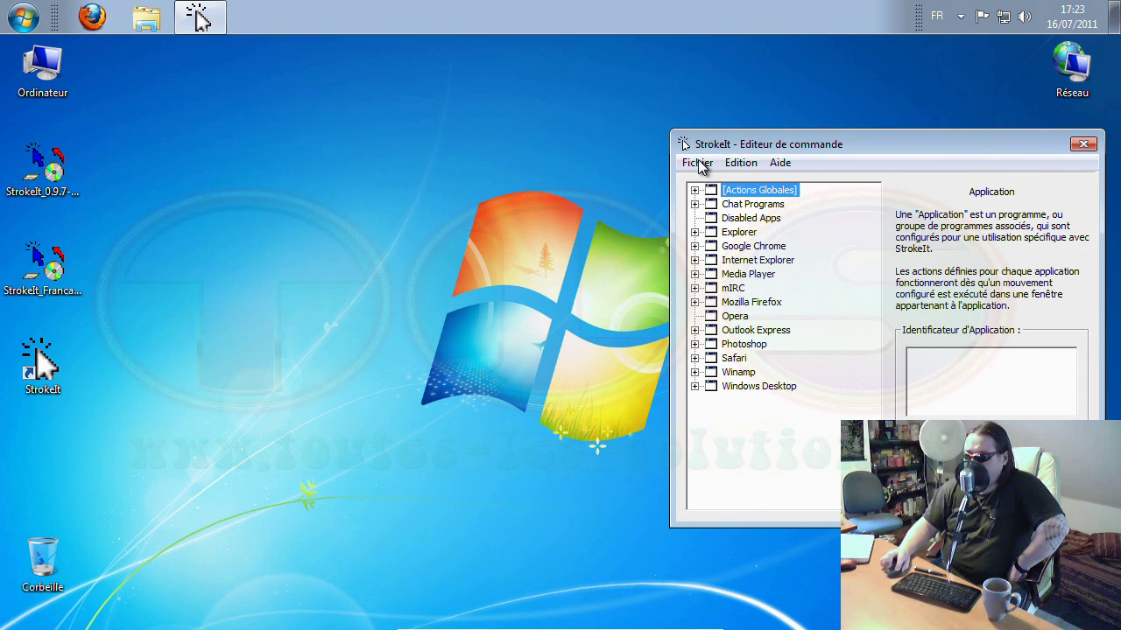
left_click(697, 163)
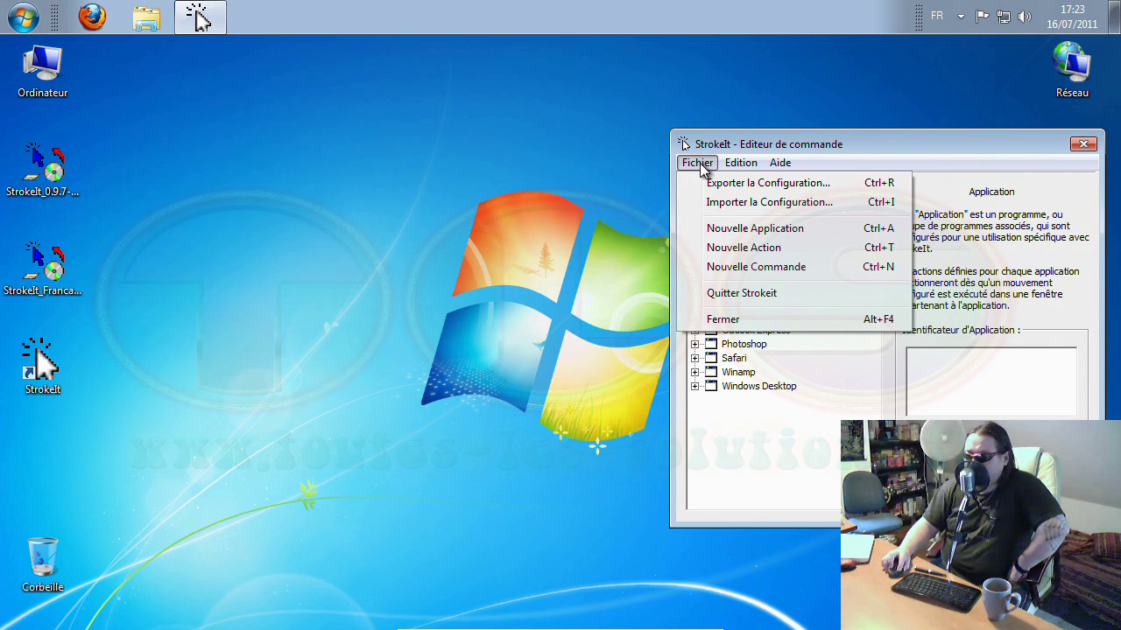
left_click(723, 226)
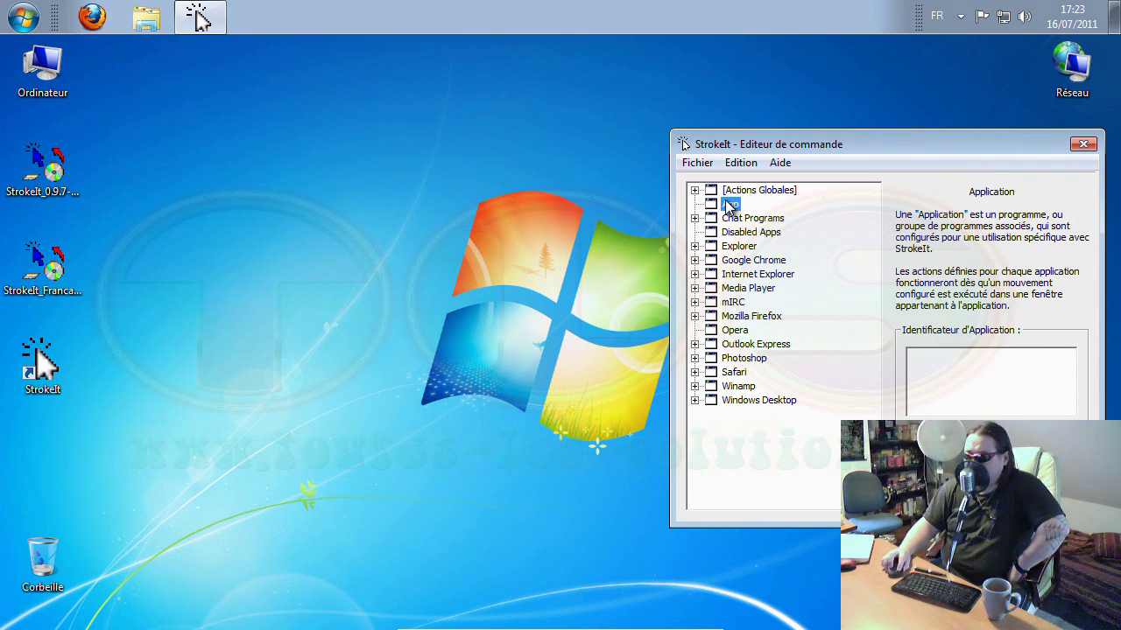
- Rename the new application entry as Avast
right_click(730, 206)
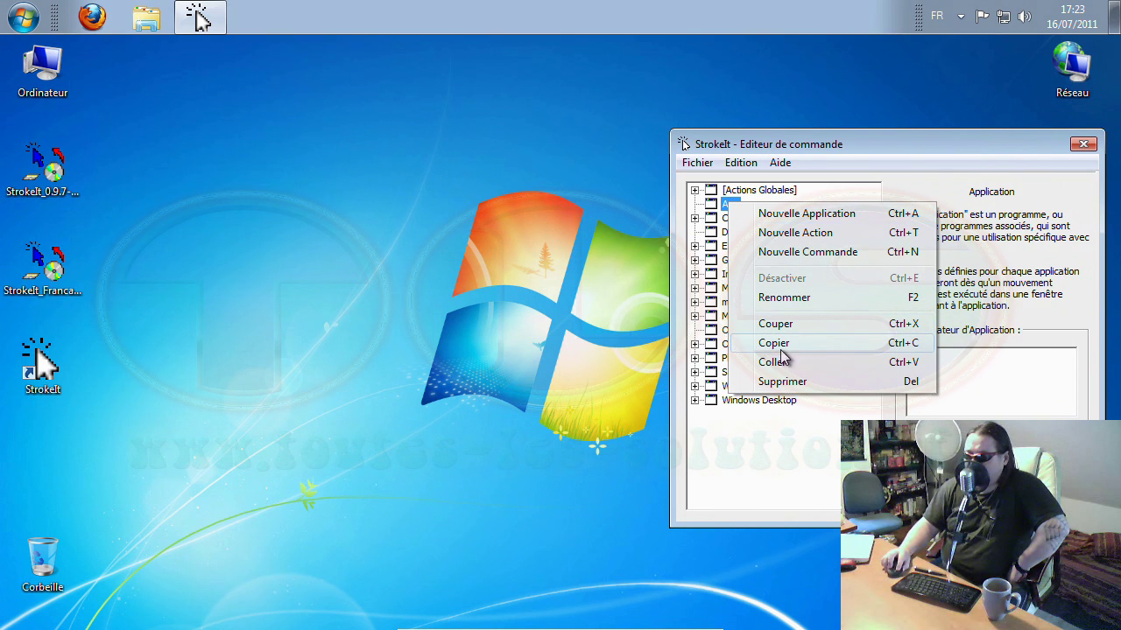
left_click(784, 298)
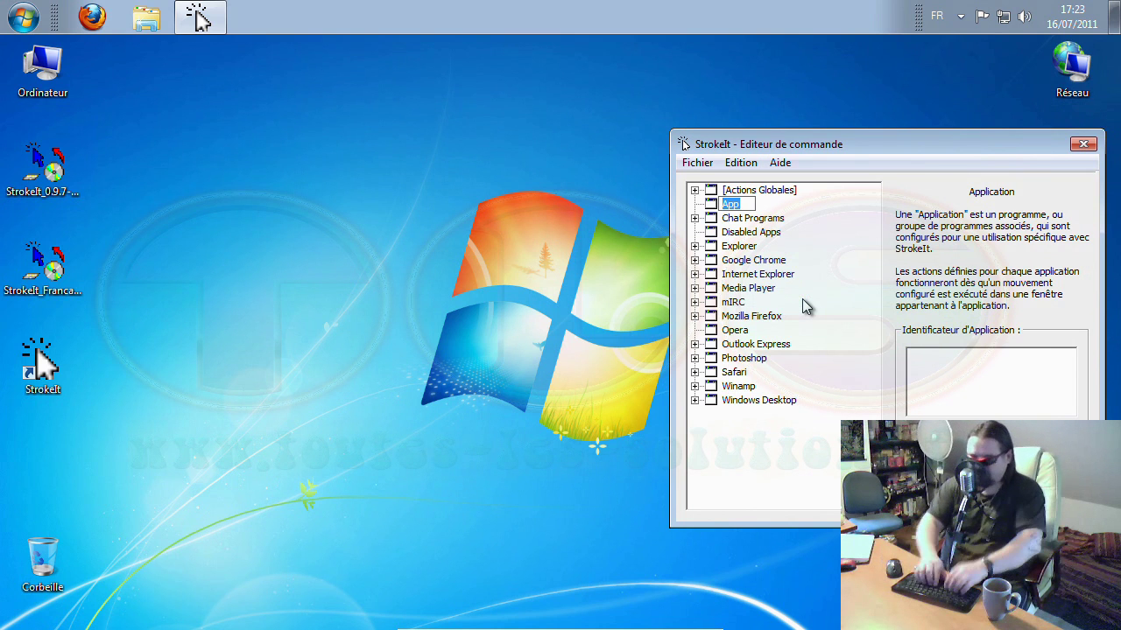
type("Avast")
key("Return")
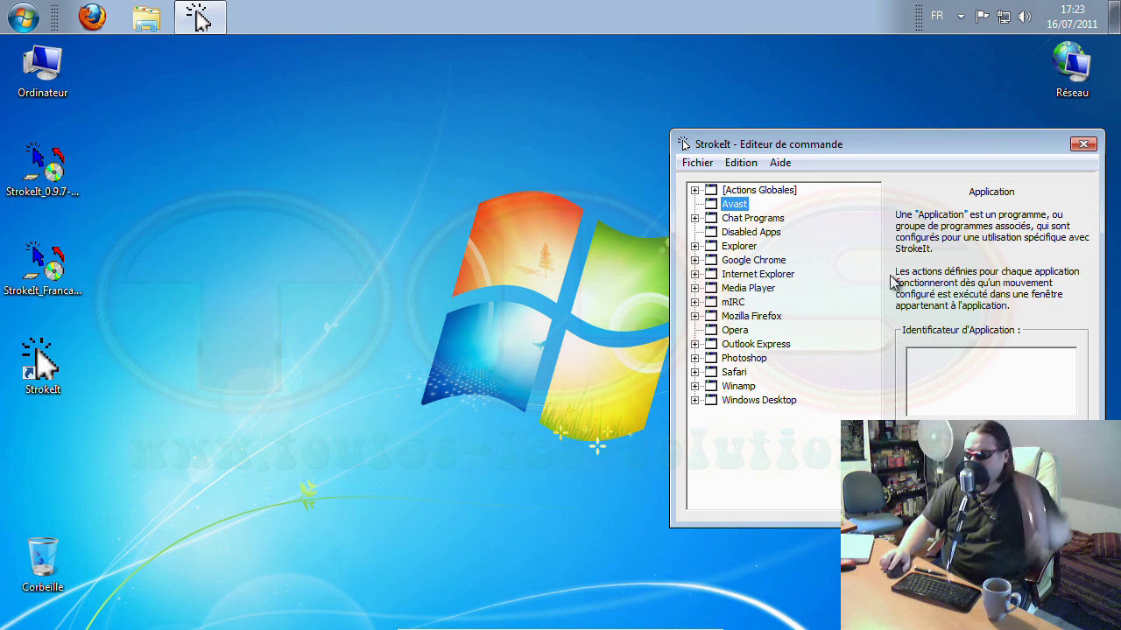
- Launch avast! Free Antivirus from the Applications Utilitaire group of the installed programs
left_click(22, 17)
left_click(149, 399)
left_click(150, 226)
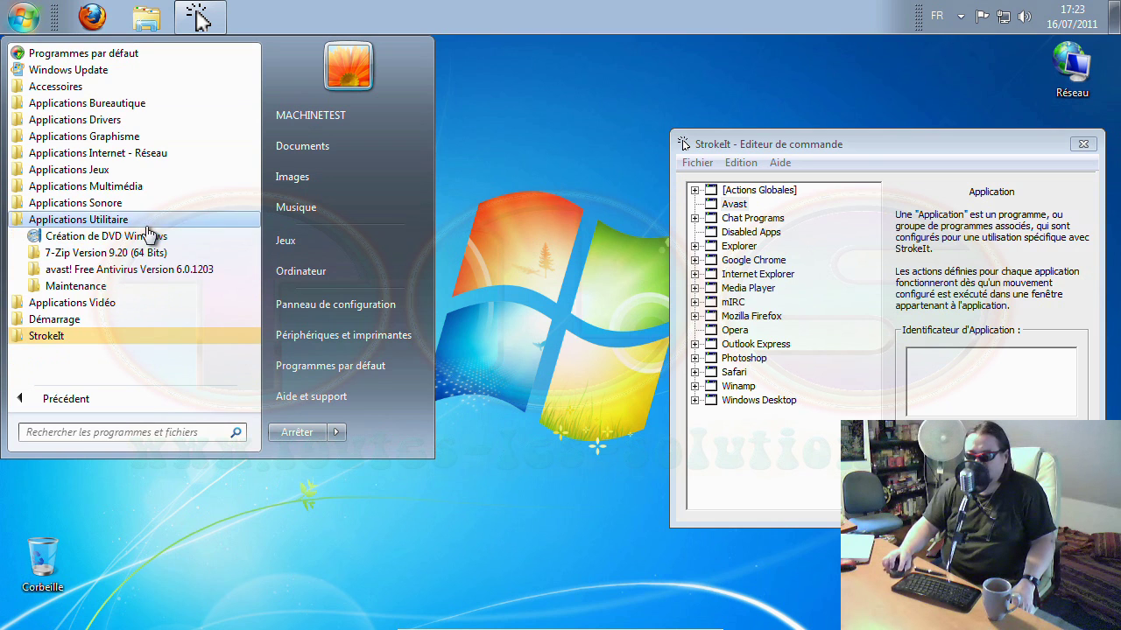
left_click(131, 270)
left_click(140, 288)
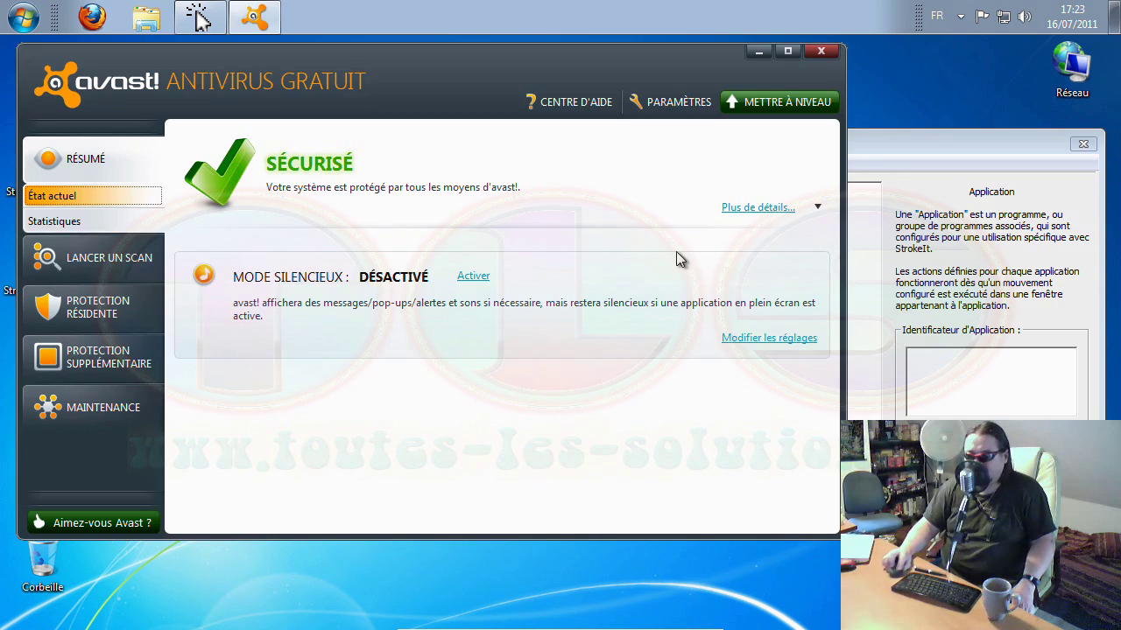
- Add an identifier to the Avast application by targeting the open avast! window, using its window title
left_click(978, 278)
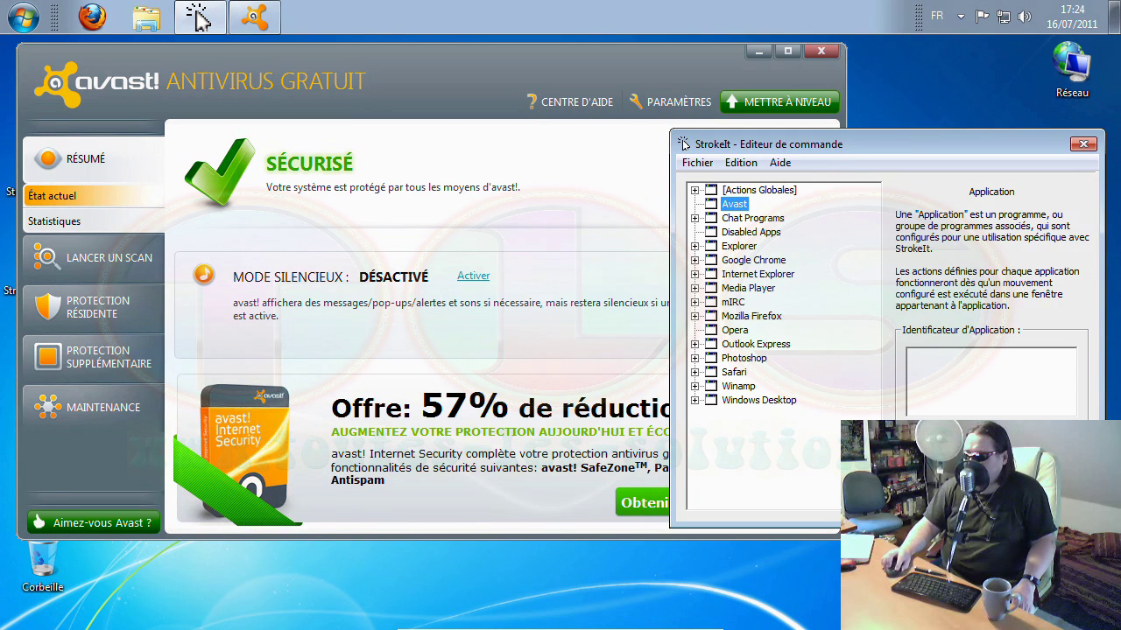
left_click(932, 431)
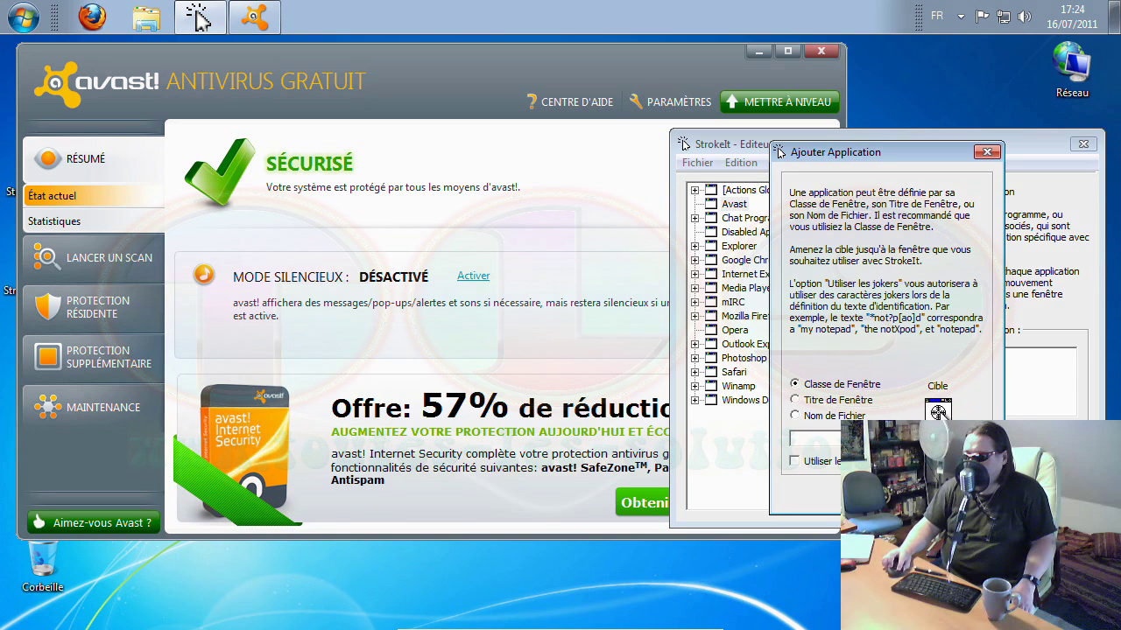
left_click_drag(915, 408, 557, 329)
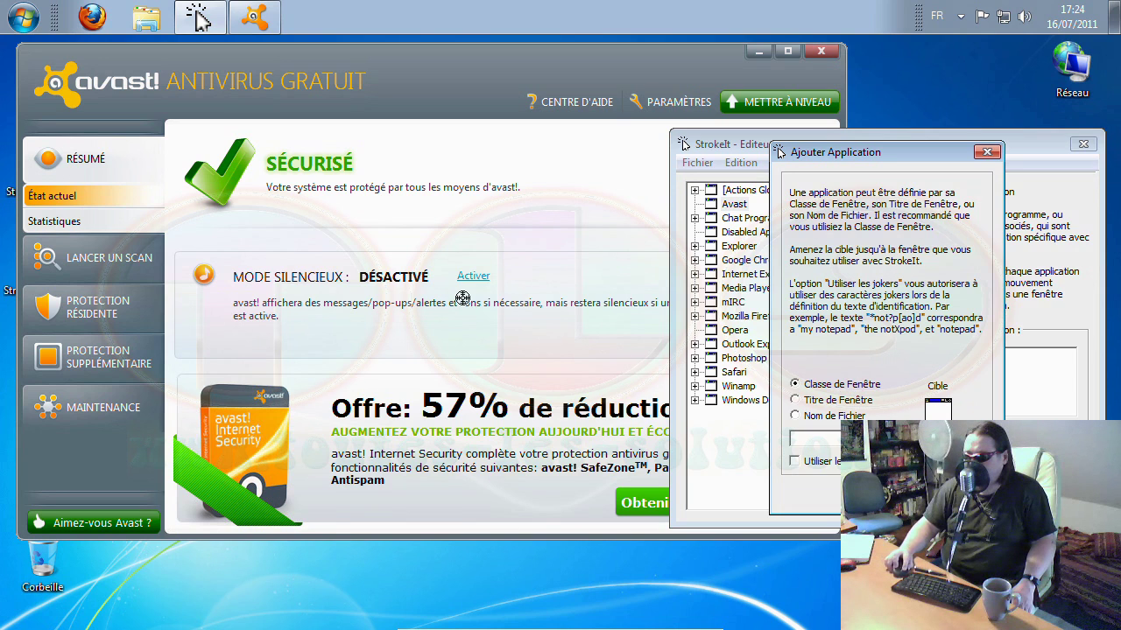
left_click_drag(462, 299, 465, 304)
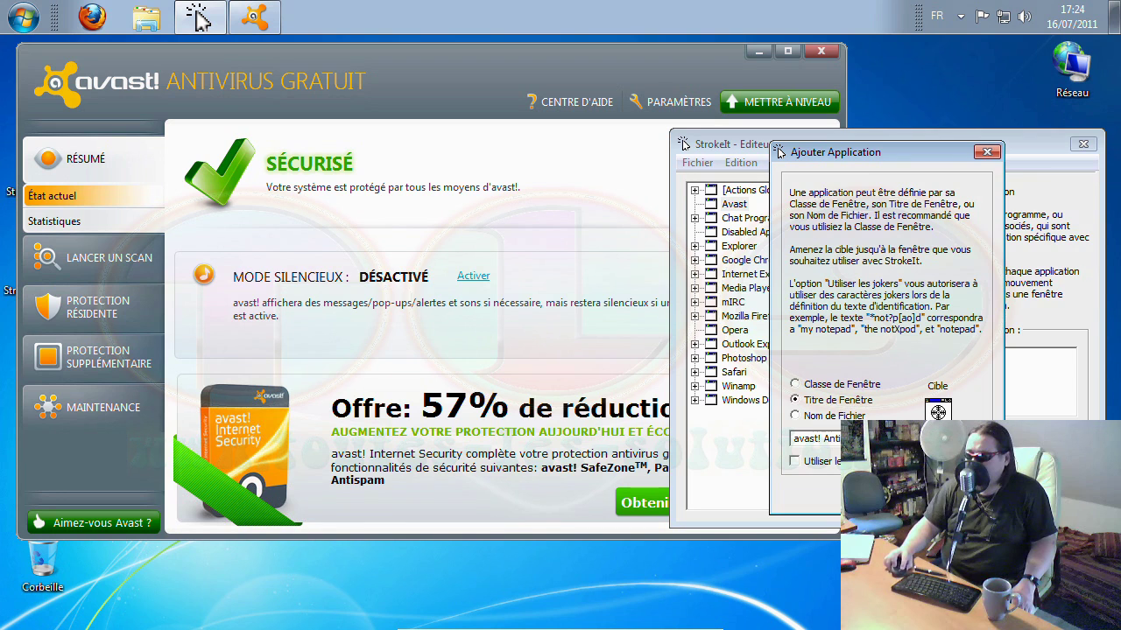
left_click(887, 493)
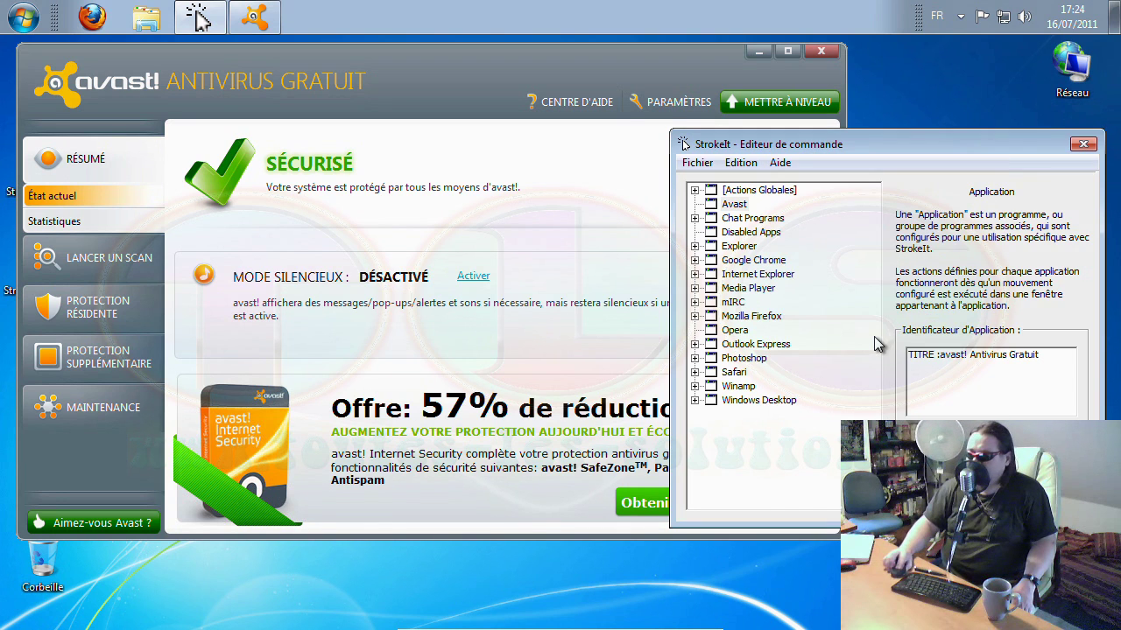
- Close the avast! window and expand the Internet Explorer and Mozilla Firefox actions in the command editor
left_click(697, 163)
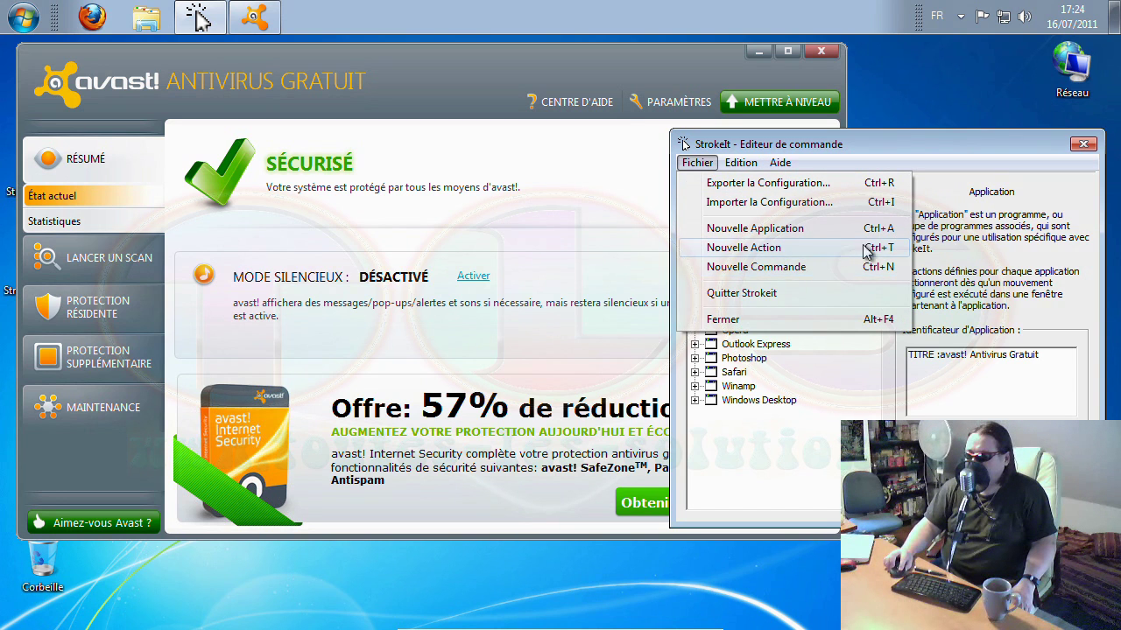
left_click(811, 268)
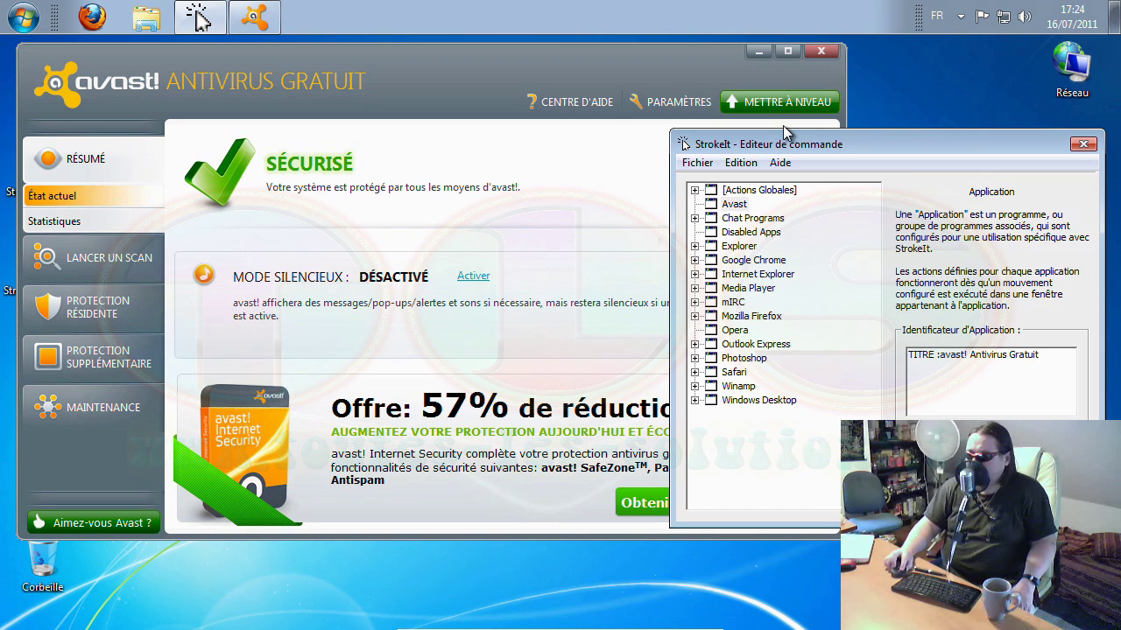
left_click(828, 53)
left_click(828, 53)
left_click_drag(885, 145, 389, 113)
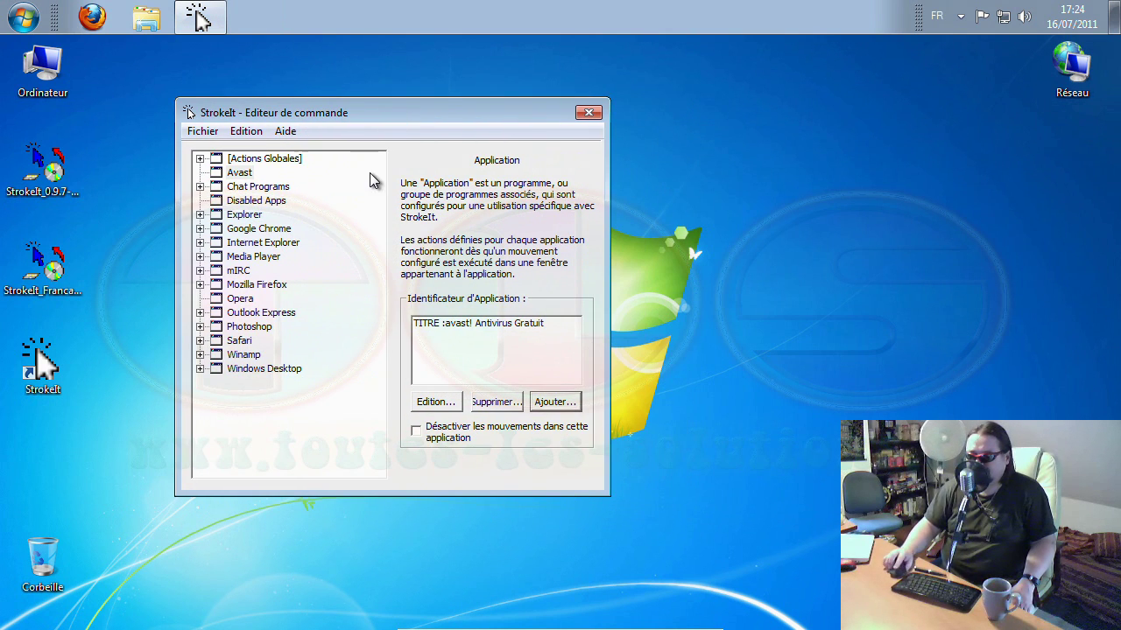
left_click(199, 242)
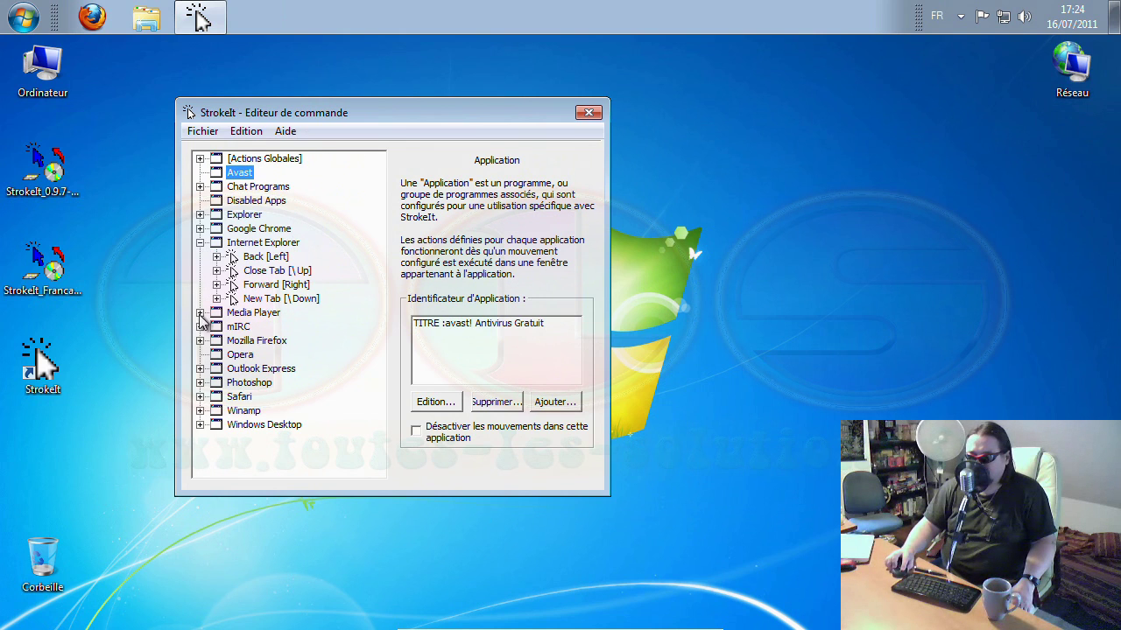
left_click(200, 341)
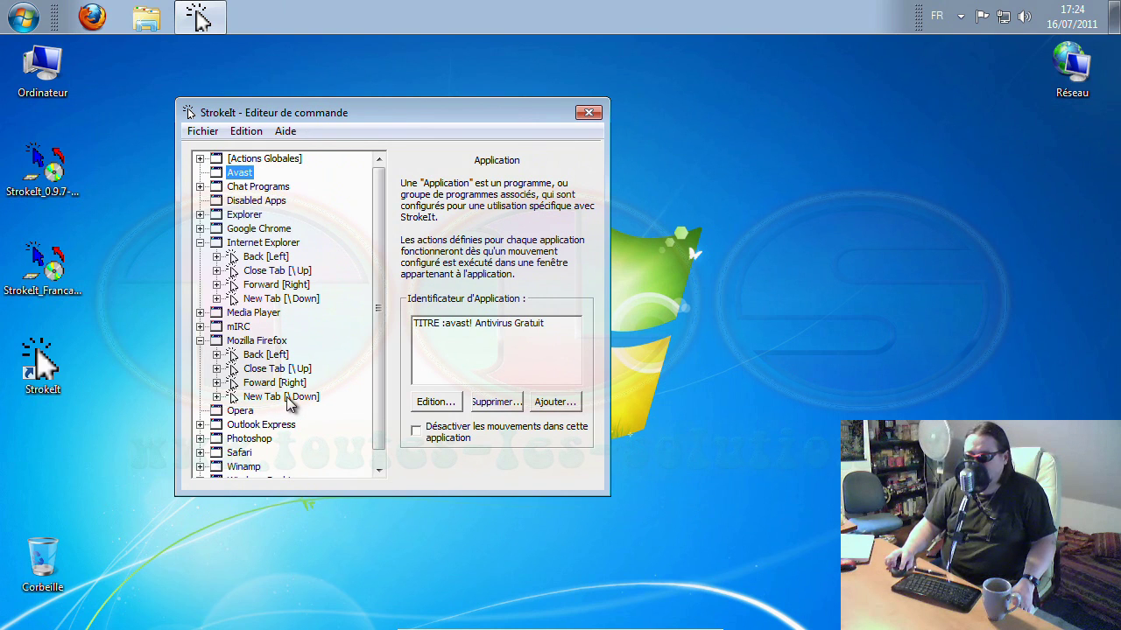
- Open the gesture learning mode and draw A and B gestures to test their recognition
left_click(207, 131)
mouse_move(248, 136)
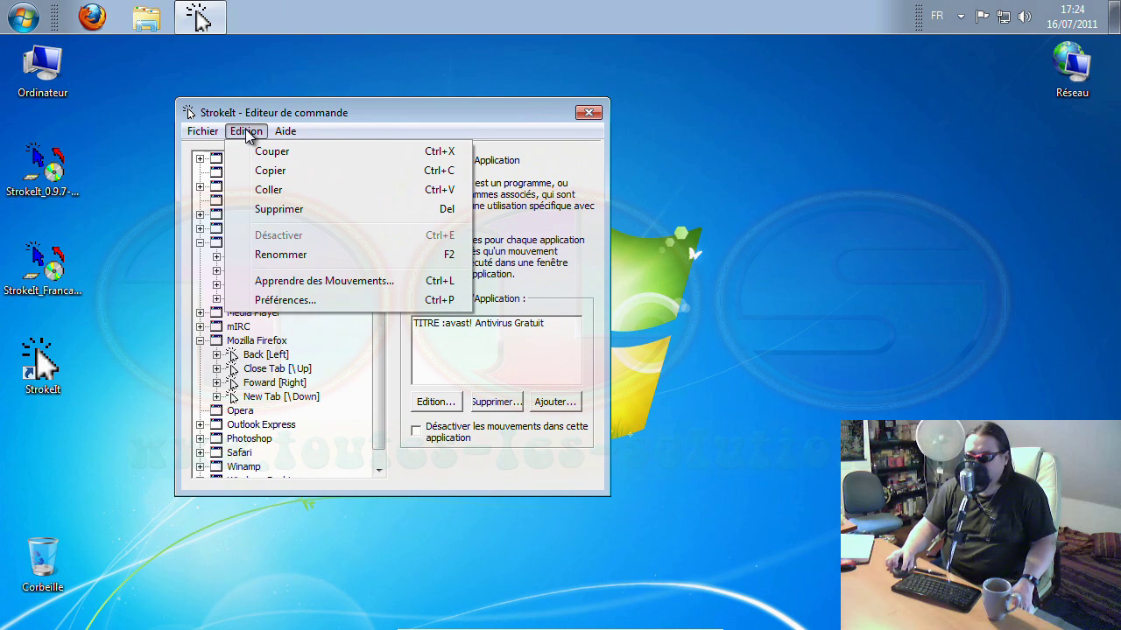
left_click(338, 284)
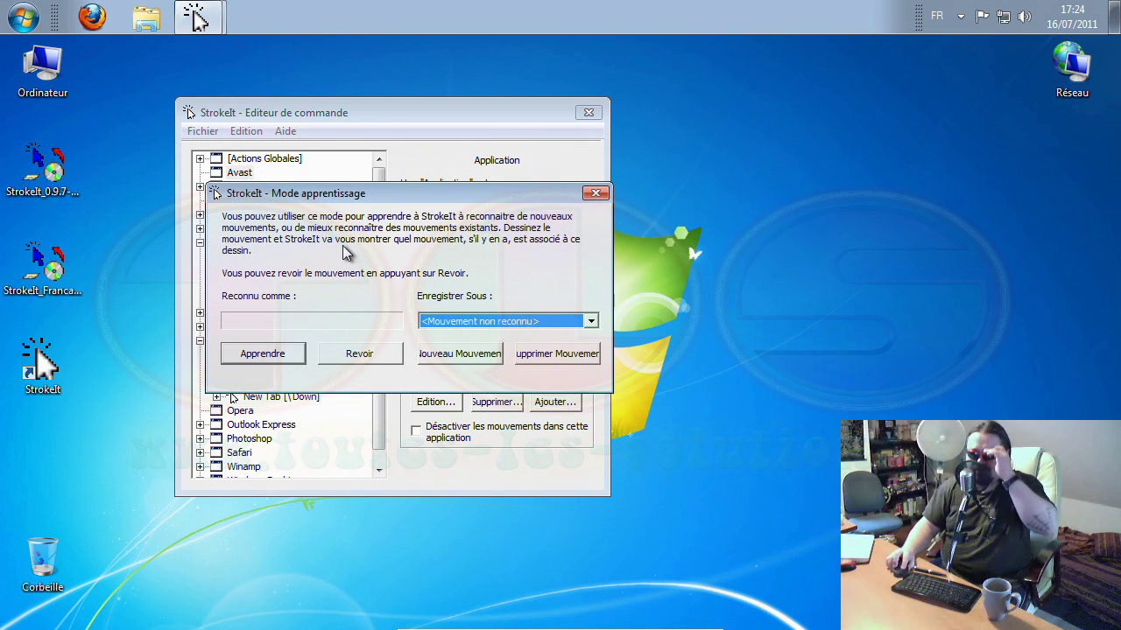
mouse_move(325, 285)
left_mouse_down()
mouse_move(408, 297)
mouse_move(412, 315)
left_mouse_up()
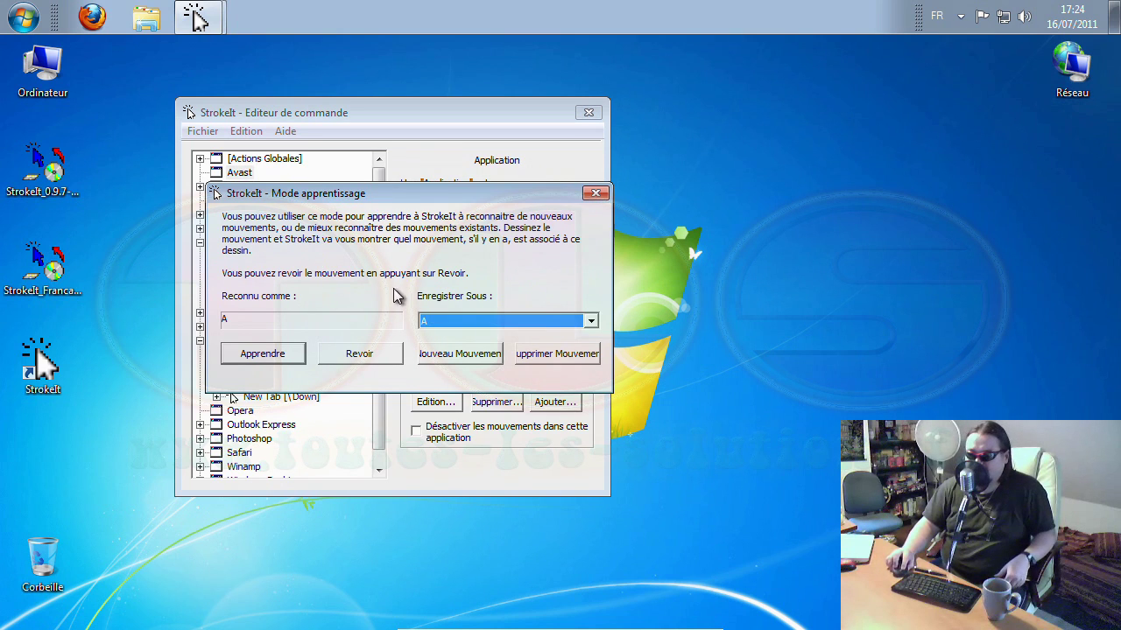
mouse_move(308, 296)
left_mouse_down()
mouse_move(308, 223)
mouse_move(383, 299)
left_mouse_up()
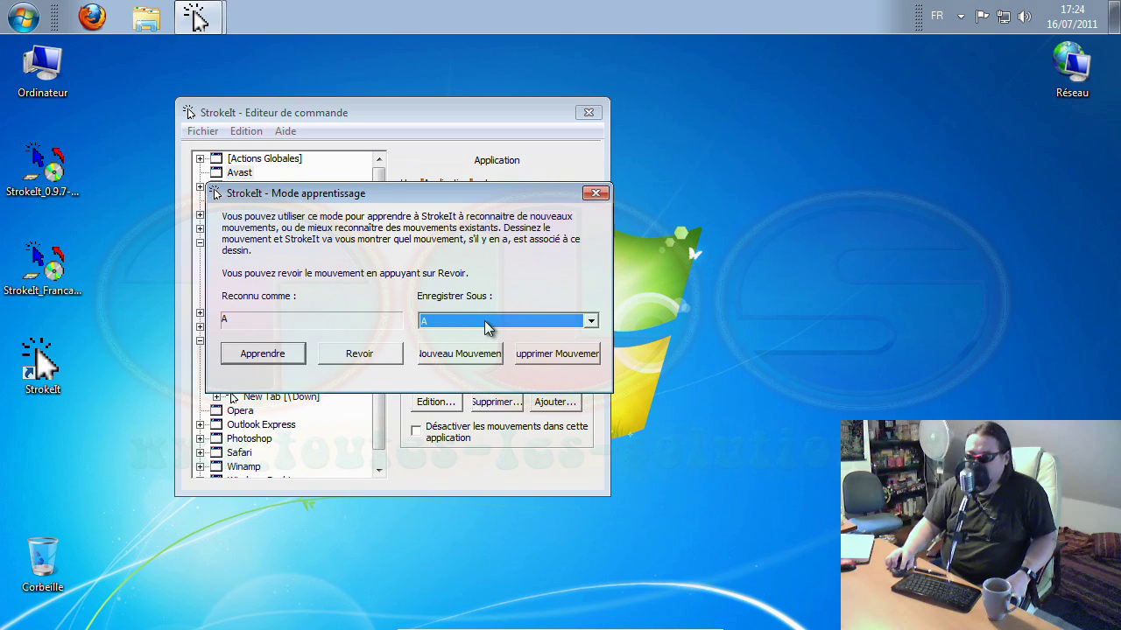
mouse_move(307, 284)
left_mouse_down()
mouse_move(335, 223)
mouse_move(382, 285)
mouse_move(341, 295)
left_mouse_up()
key("BackSpace")
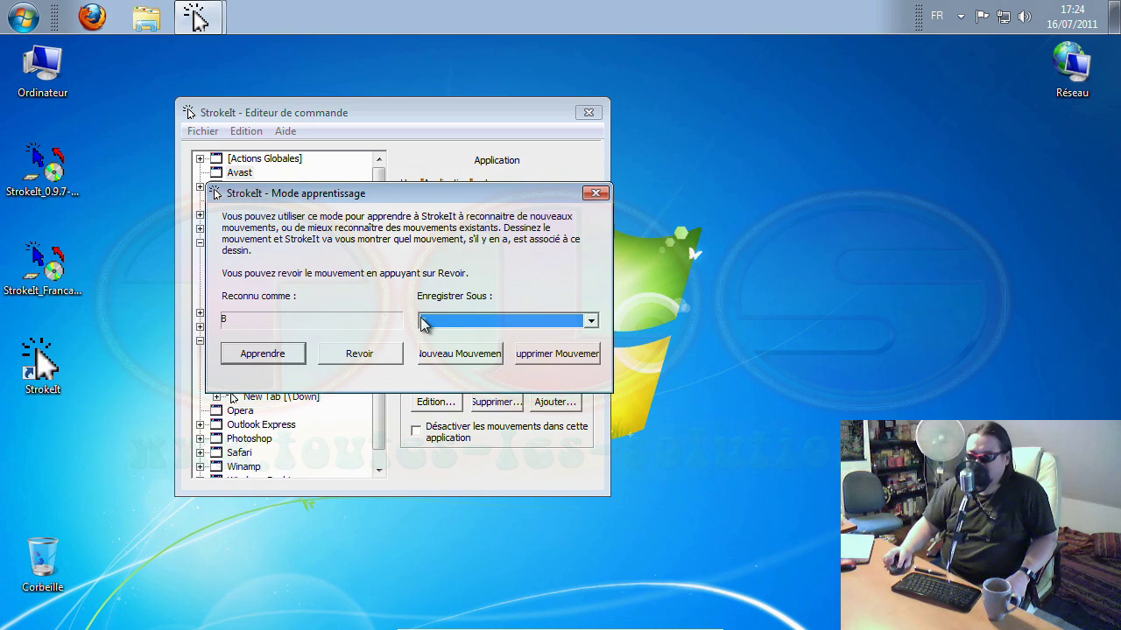
- Examine the list of available gestures in the learning mode and close it without saving a gesture
left_click(558, 327)
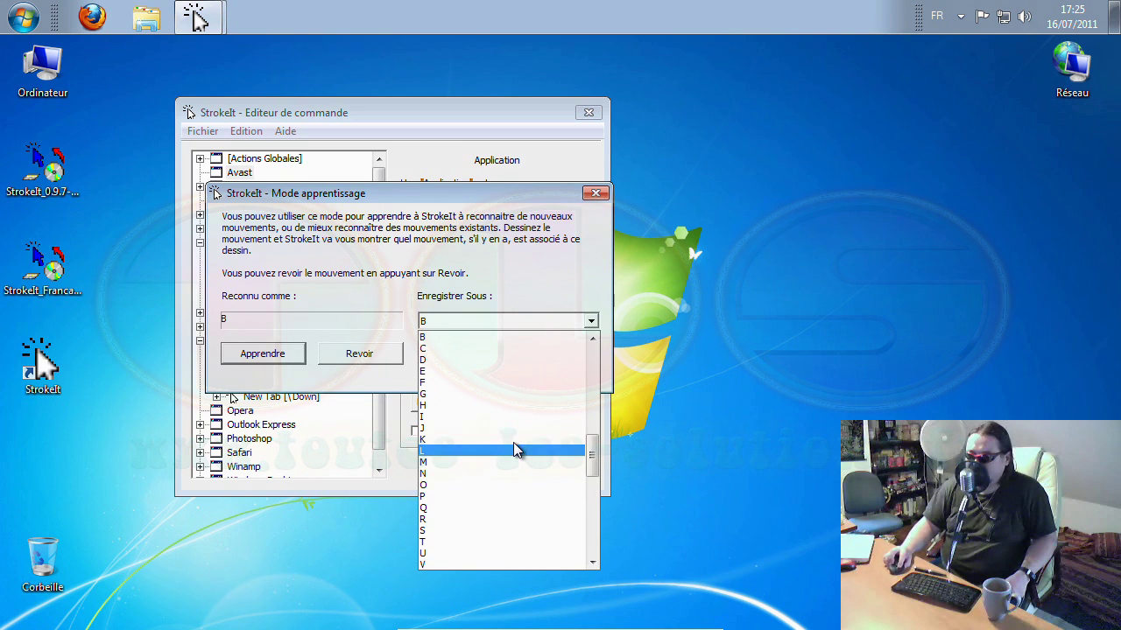
left_click_drag(593, 459, 595, 358)
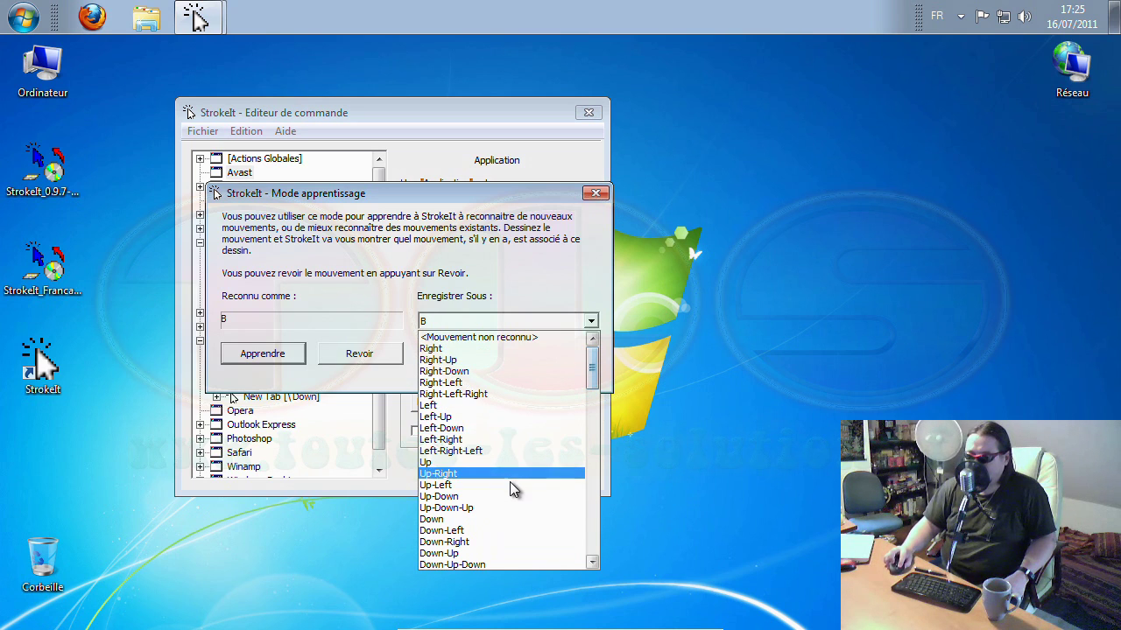
left_click_drag(596, 382, 600, 355)
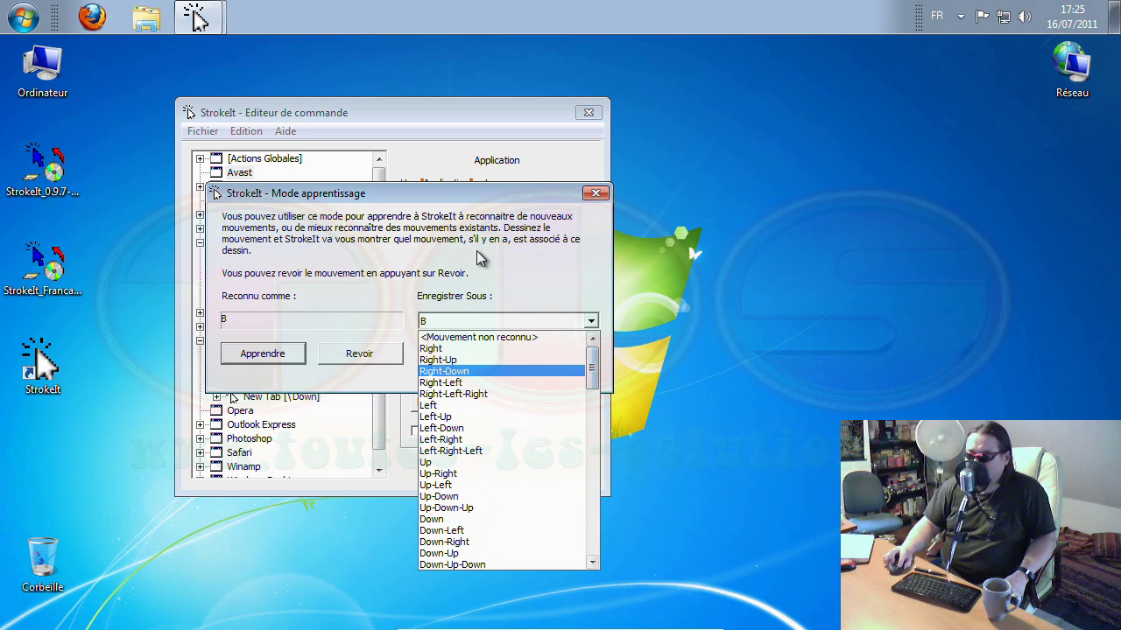
left_click(481, 259)
left_click(596, 193)
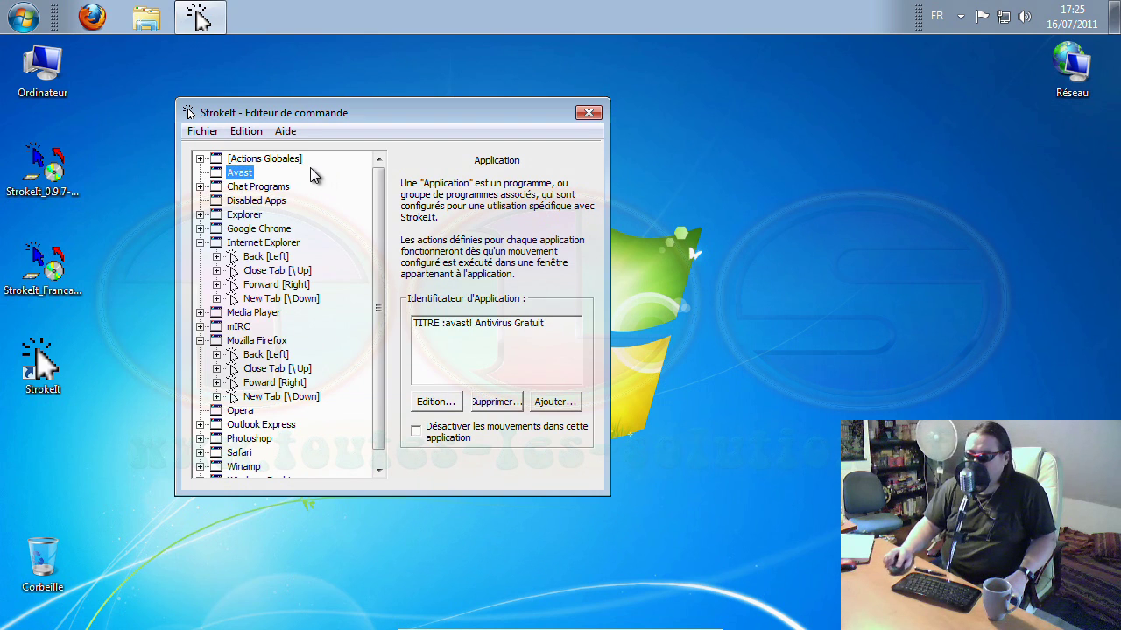
- Review the editing and help commands, view the information about StrokeIt, and close the command editor
left_click_drag(264, 119, 274, 116)
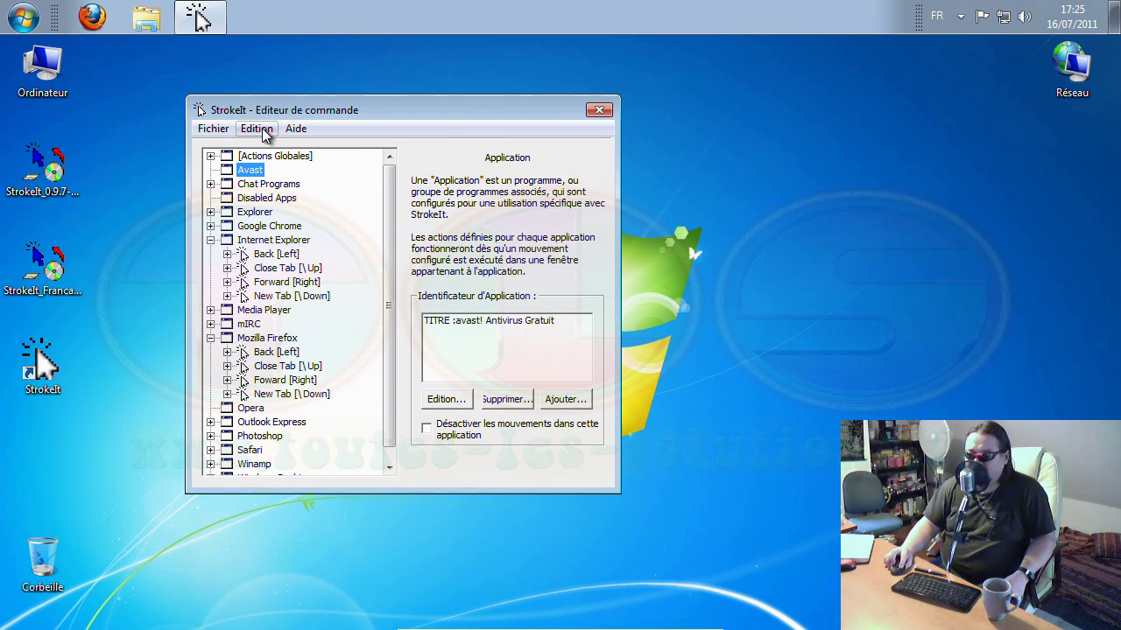
left_click(262, 130)
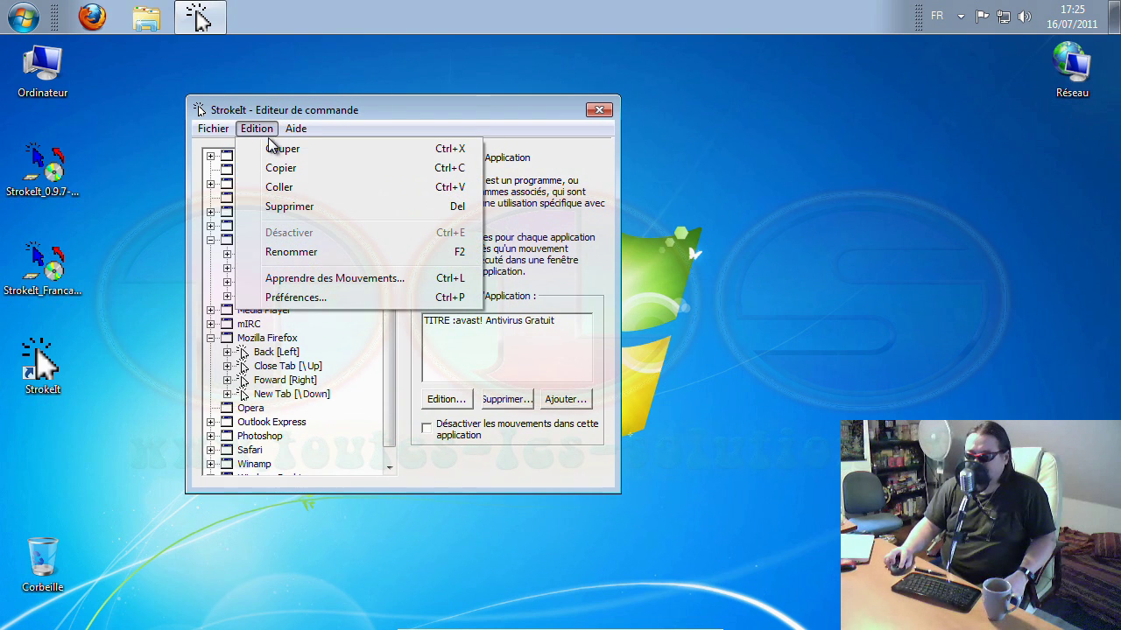
mouse_move(304, 135)
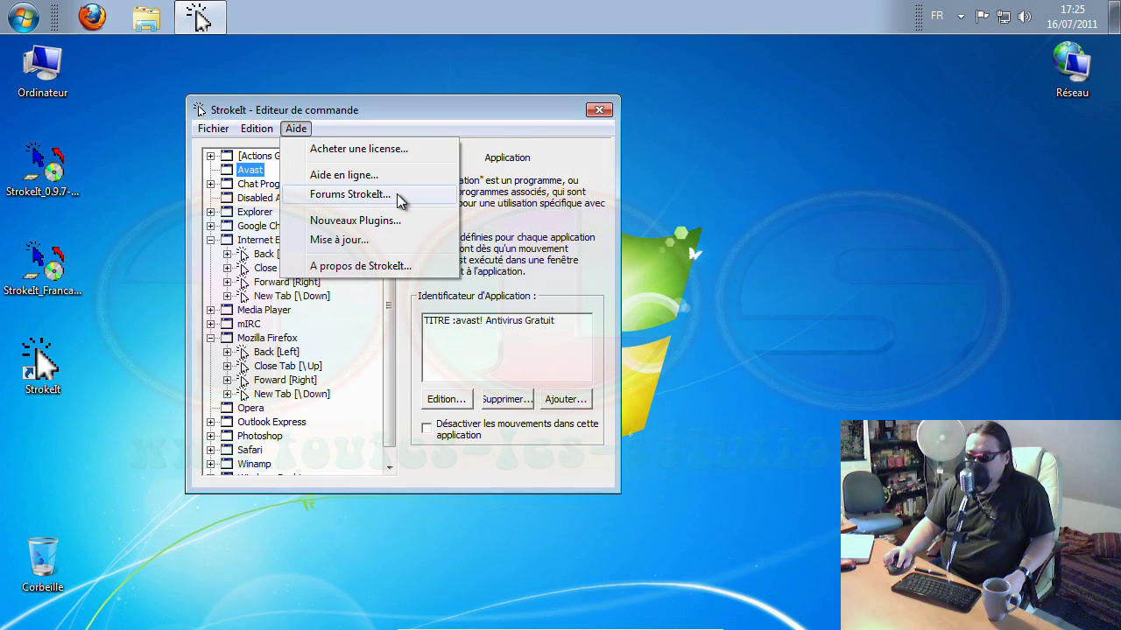
left_click(386, 269)
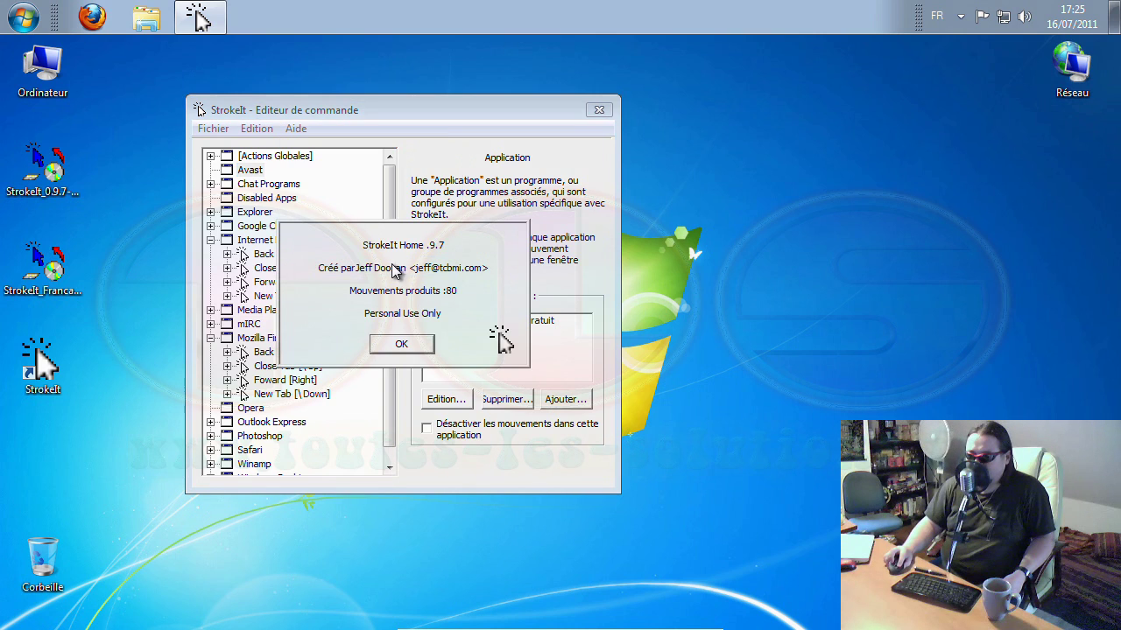
left_click(401, 345)
left_click(601, 111)
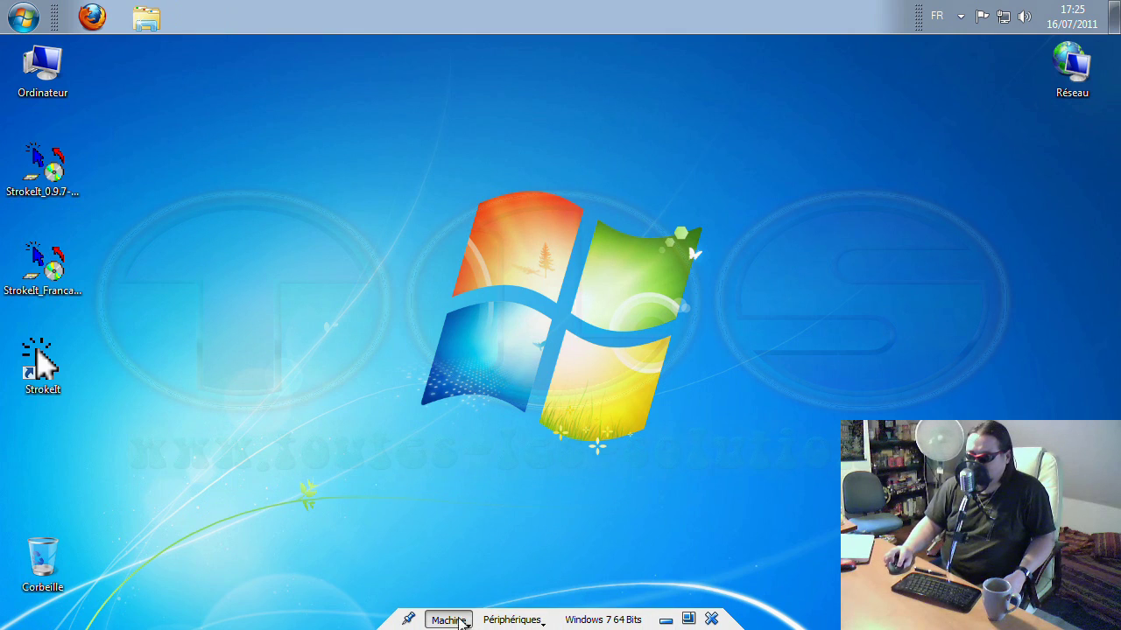
- Leave the virtual machine's full-screen mode and minimise the VirtualBox window to show the host desktop
left_click(448, 619)
left_click(521, 342)
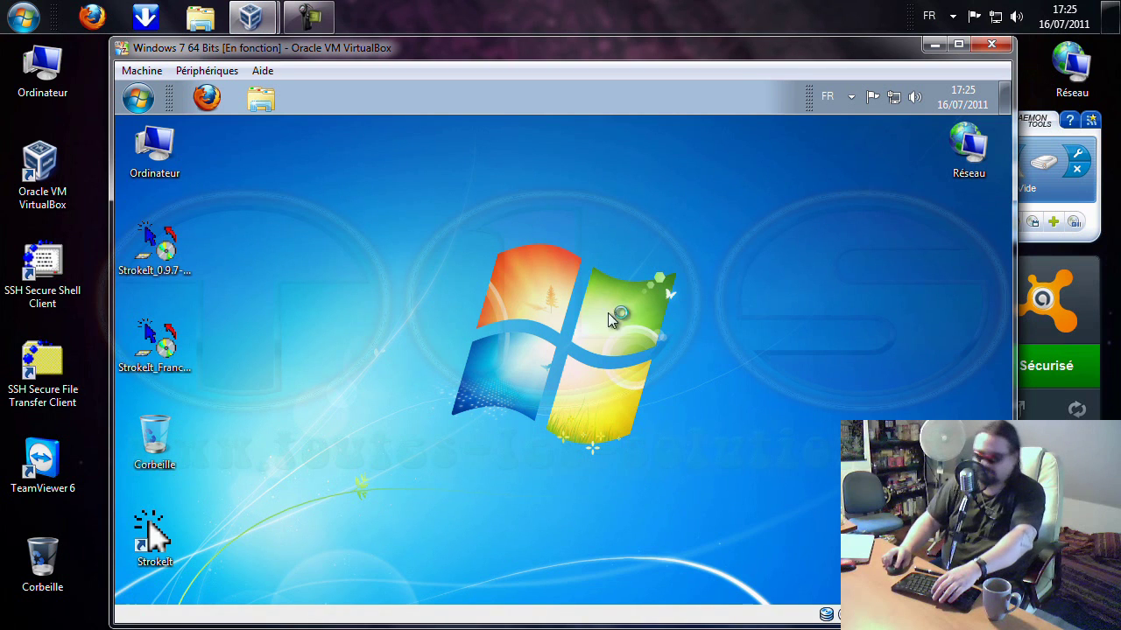
left_click(934, 43)
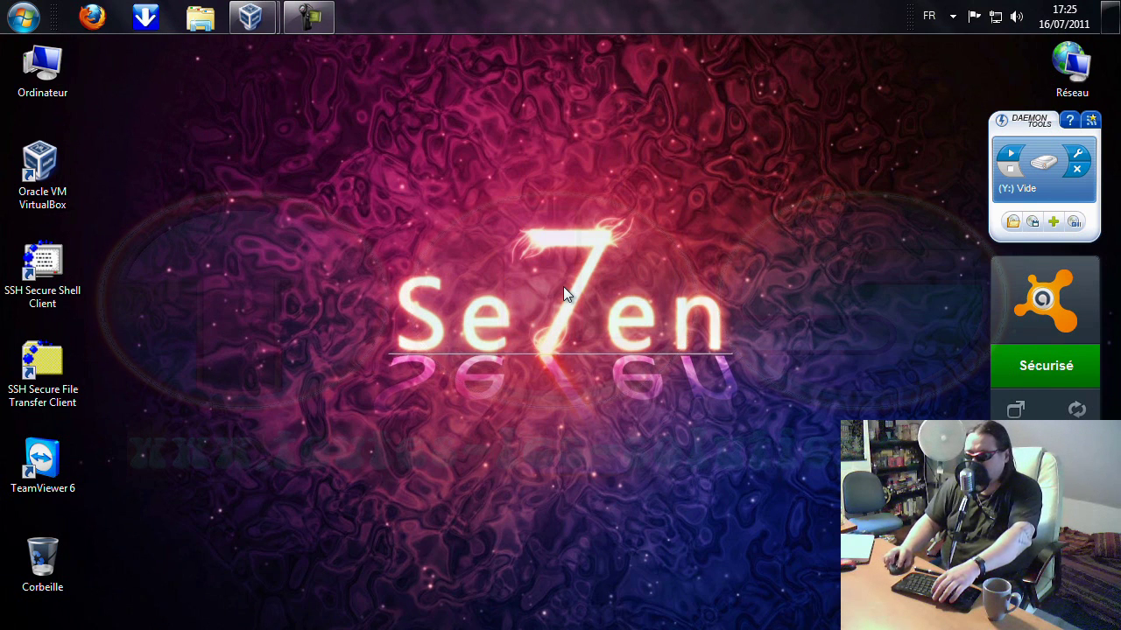